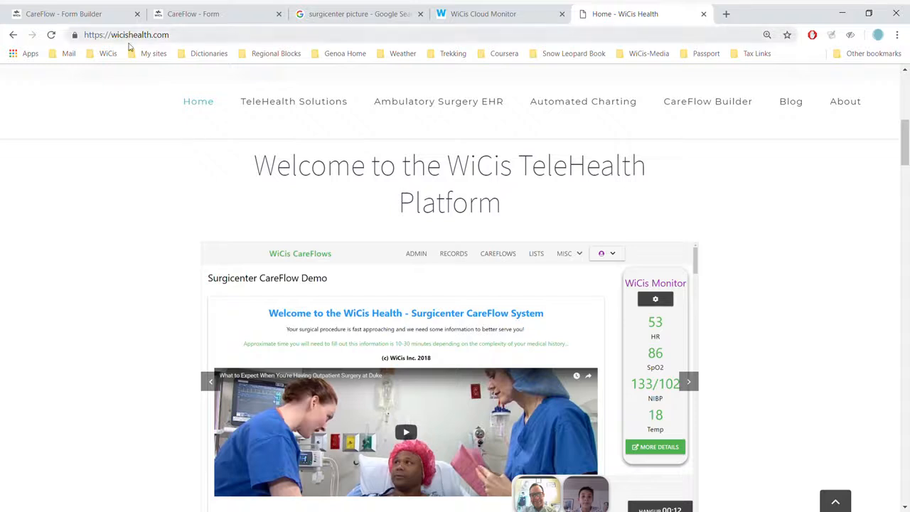
Step: Switch to the CareFlow Form Builder tab and scroll through the CE - Demo CareFlow form design
left_click(96, 10)
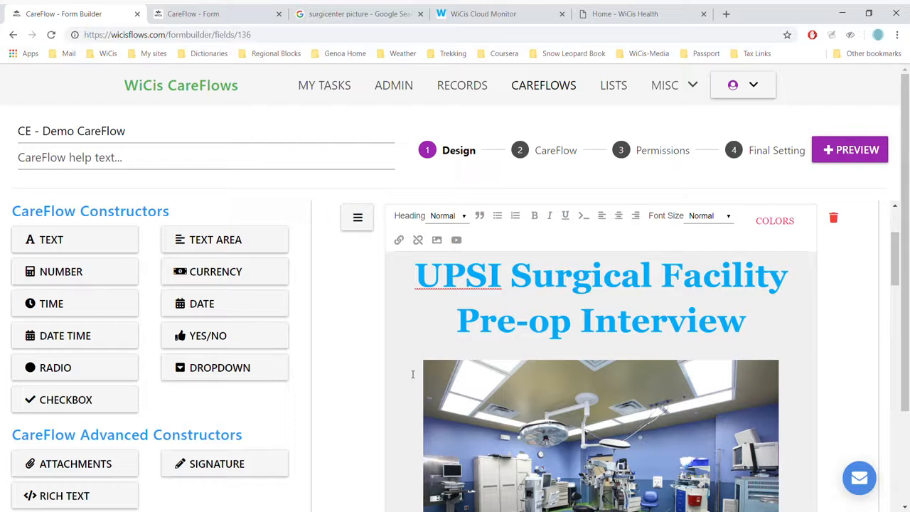
scroll(412, 374, "down", 2)
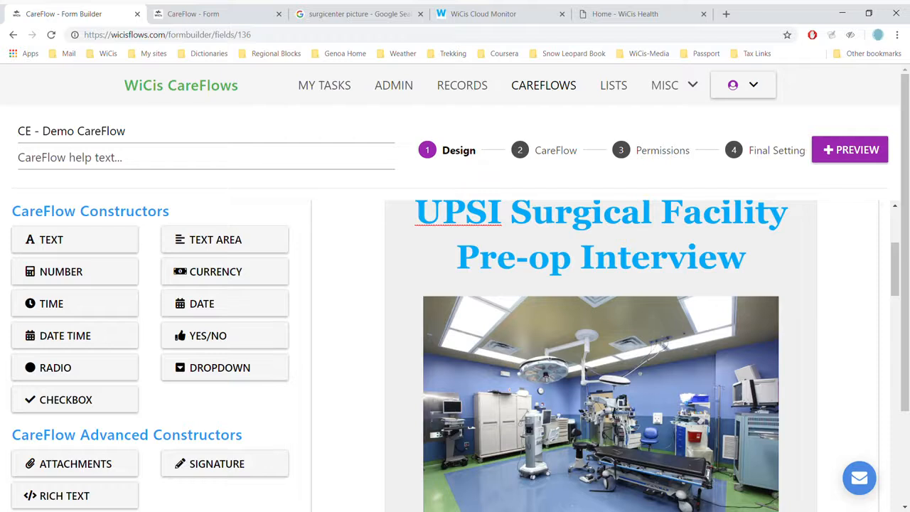
scroll(601, 356, "down", 2)
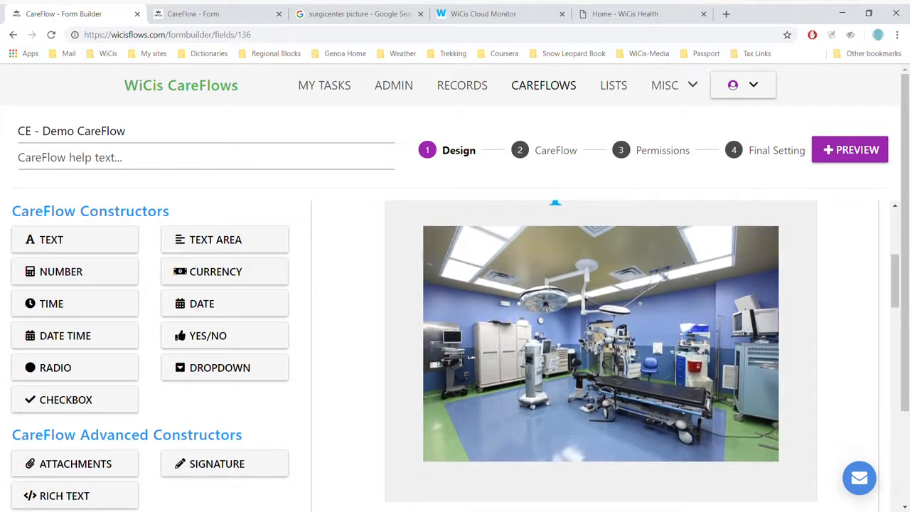
scroll(601, 356, "down", 3)
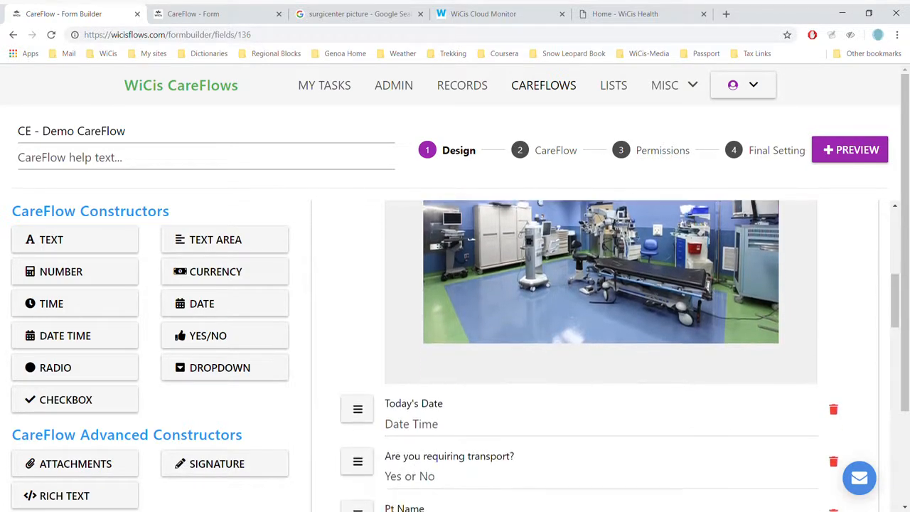
scroll(601, 355, "down", 1)
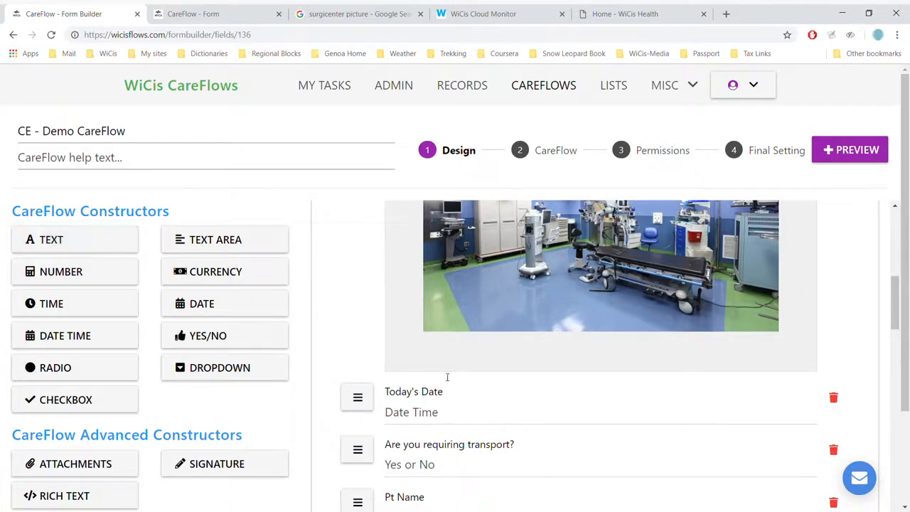
Step: Open the Today's Date field's configuration to review its computed NOW() formula, then close it
left_click(425, 417)
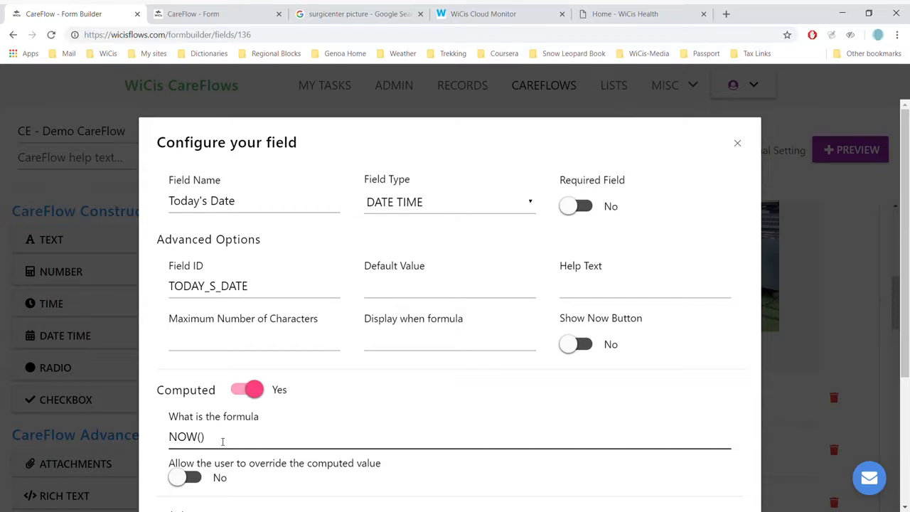
scroll(223, 442, "down", 2)
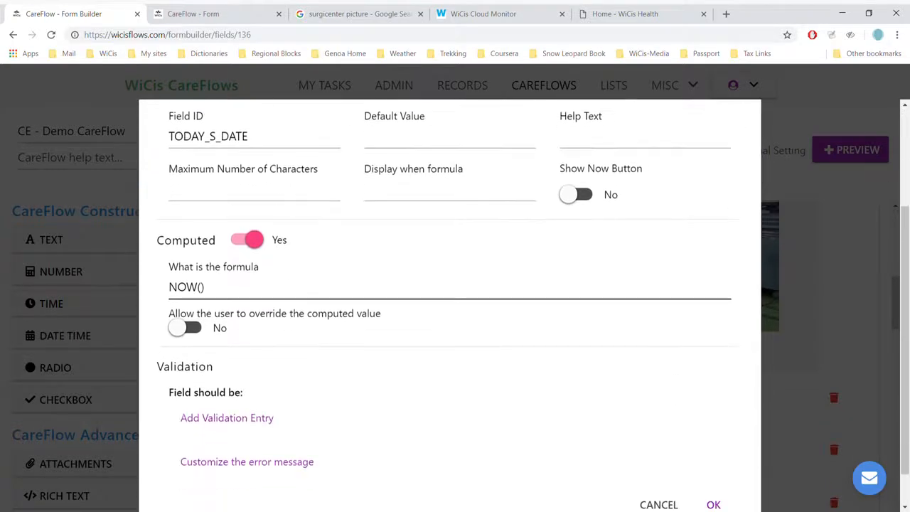
left_click(714, 505)
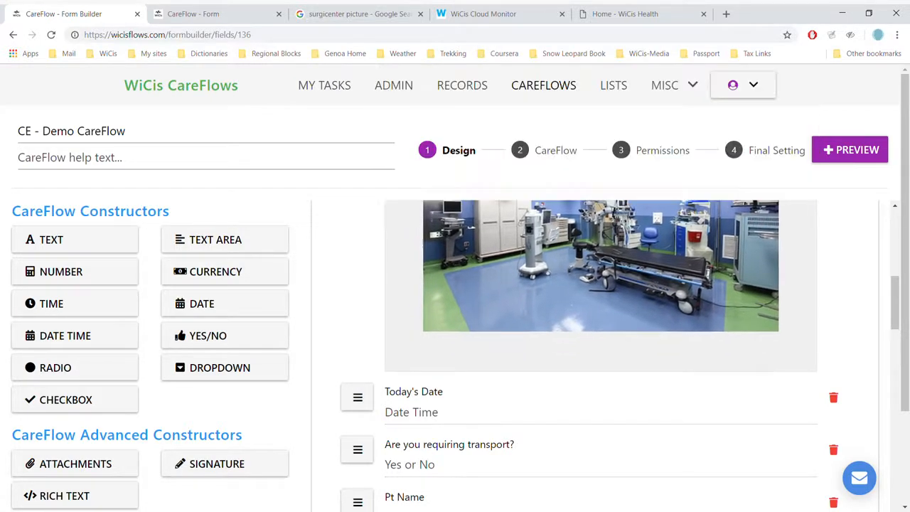
Step: Open the Dropdown Example field's configuration and review the entries of its Animal Species list
scroll(455, 292, "down", 1)
scroll(456, 298, "down", 3)
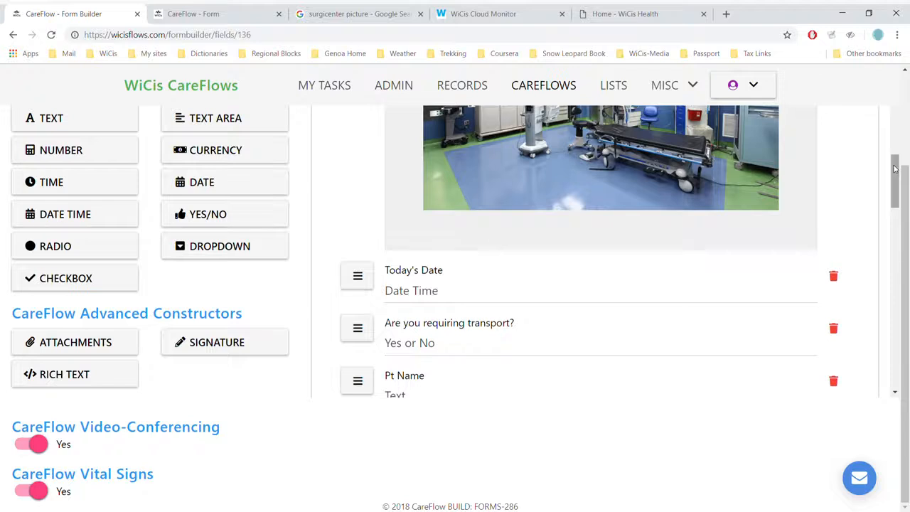
left_click_drag(893, 165, 896, 207)
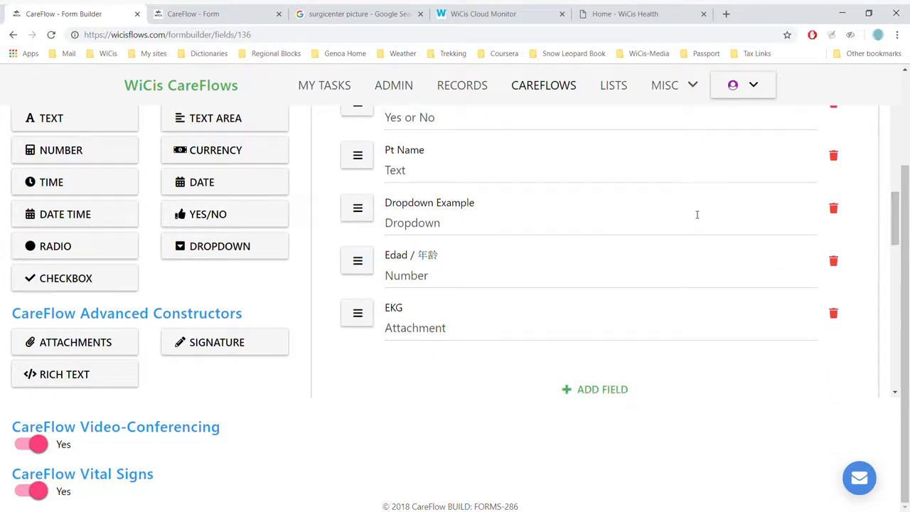
left_click(447, 224)
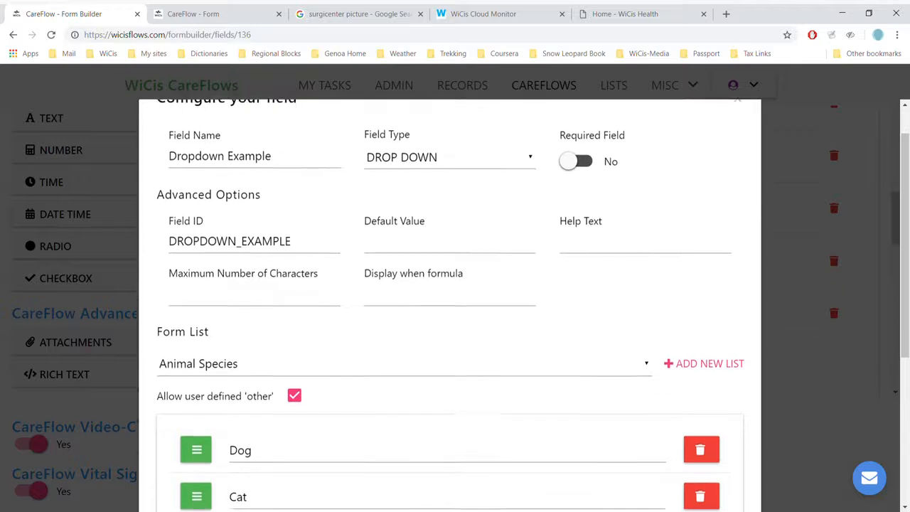
scroll(446, 225, "down", 1)
scroll(450, 304, "down", 1)
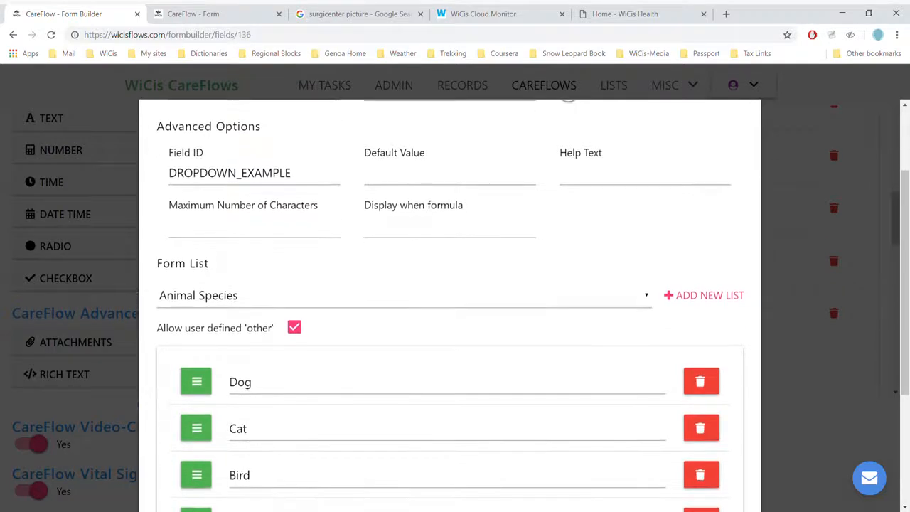
scroll(451, 306, "down", 2)
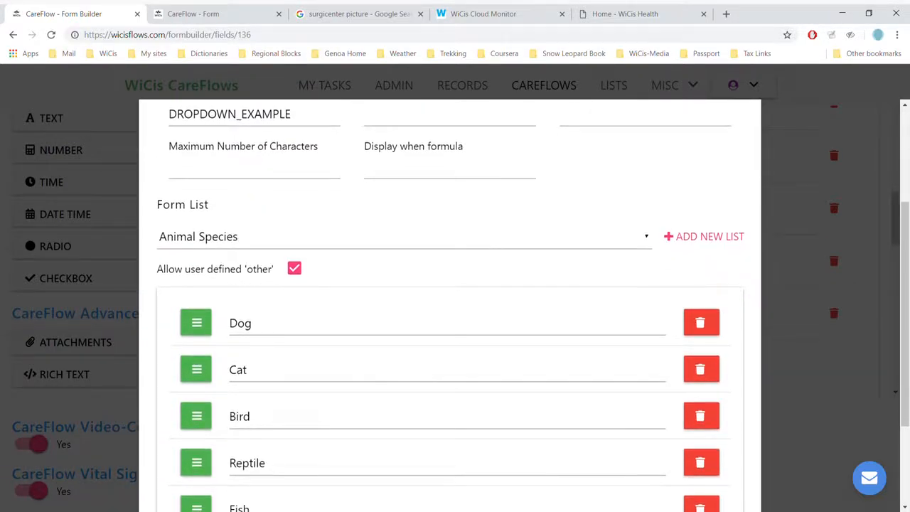
scroll(450, 306, "down", 2)
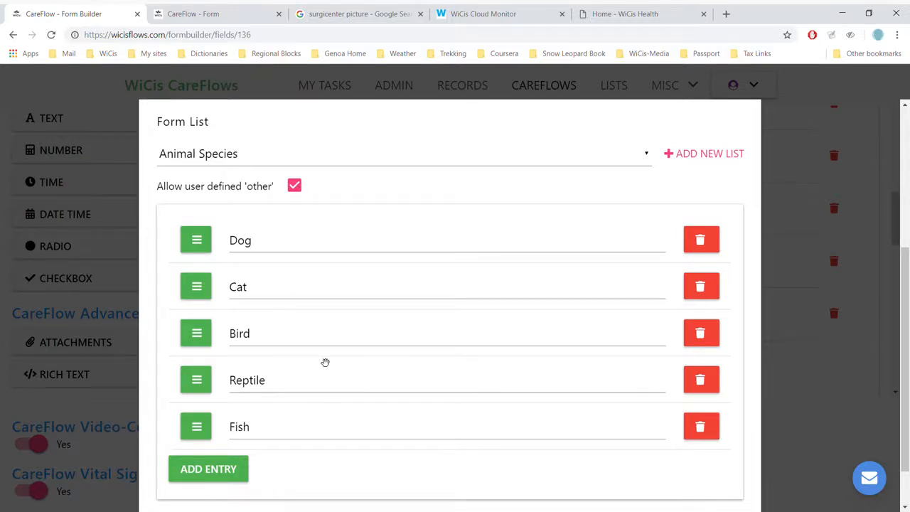
scroll(326, 363, "down", 1)
scroll(325, 363, "up", 1)
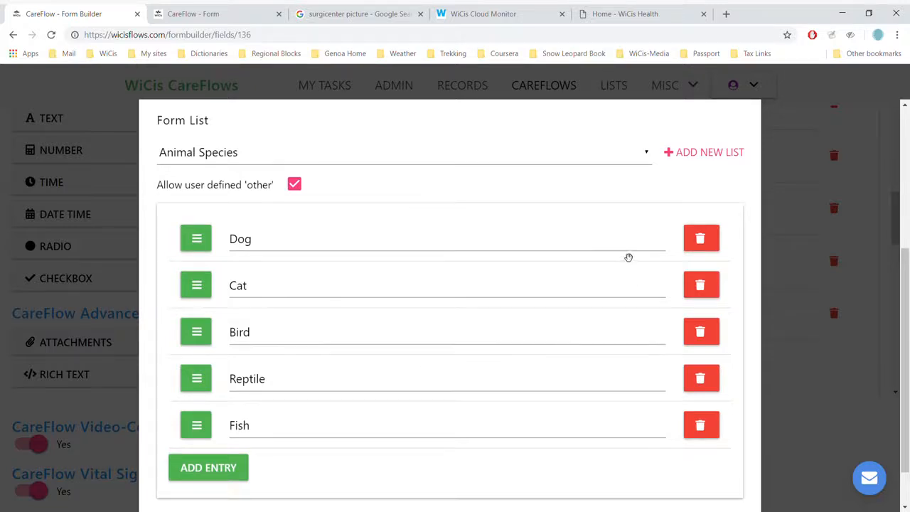
Step: Inspect the field's form list selector and dismiss the configuration dialog
left_click(647, 158)
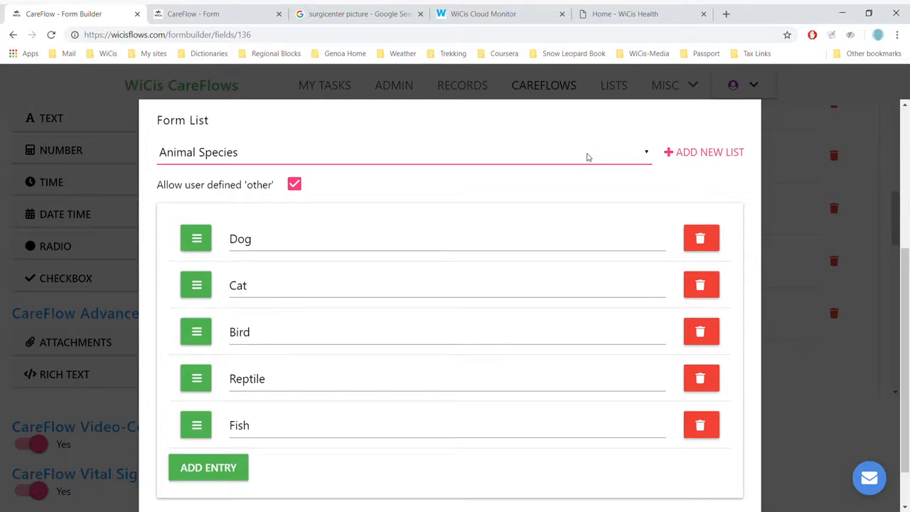
scroll(587, 156, "down", 1)
key("Escape")
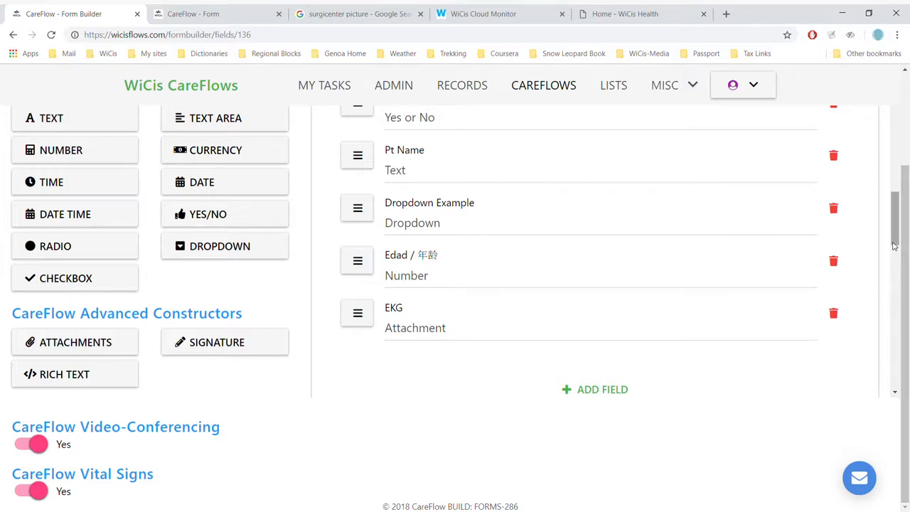
Step: Open the Meds checkbox field in the PMH section and review its Drugs list and validation options
left_click_drag(894, 244, 894, 308)
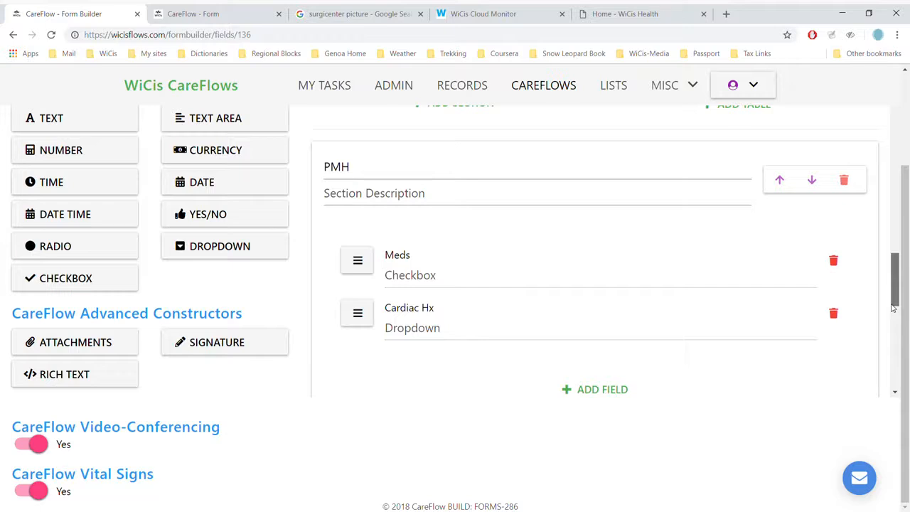
left_click_drag(894, 308, 891, 311)
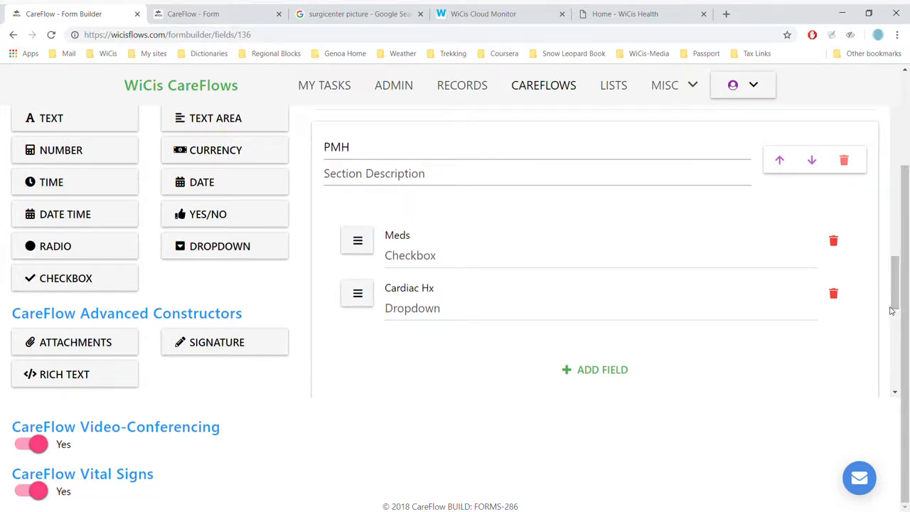
left_click(675, 263)
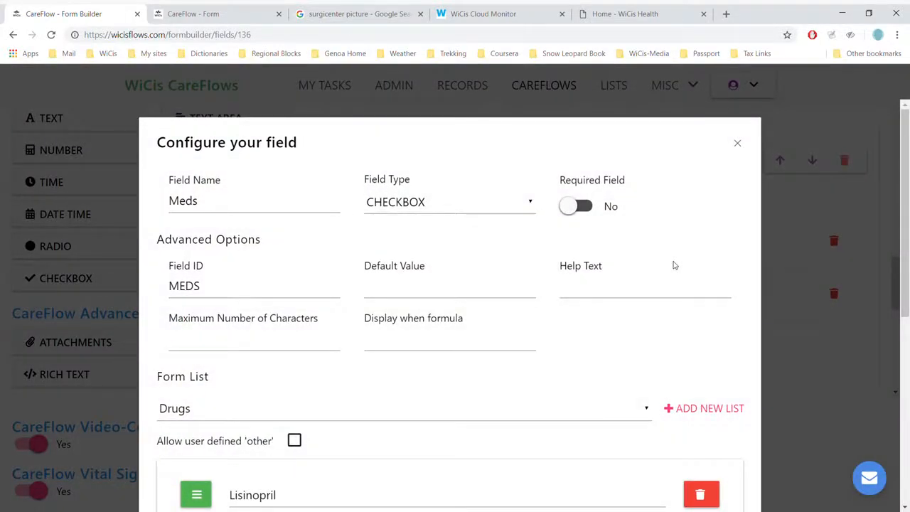
scroll(675, 266, "down", 2)
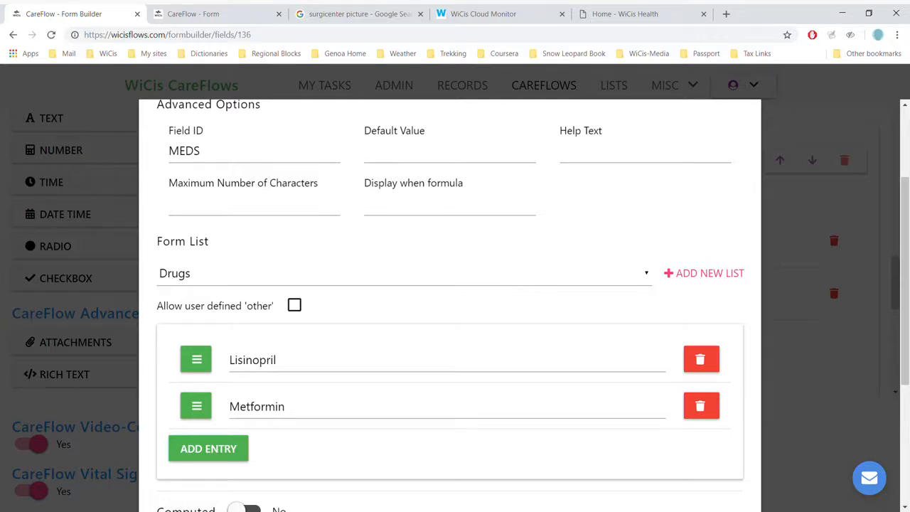
scroll(450, 306, "up", 2)
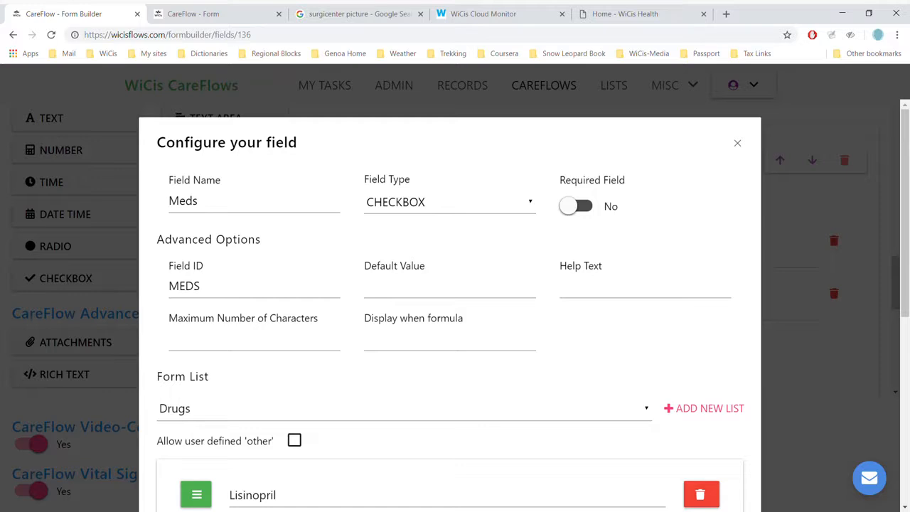
scroll(450, 306, "down", 5)
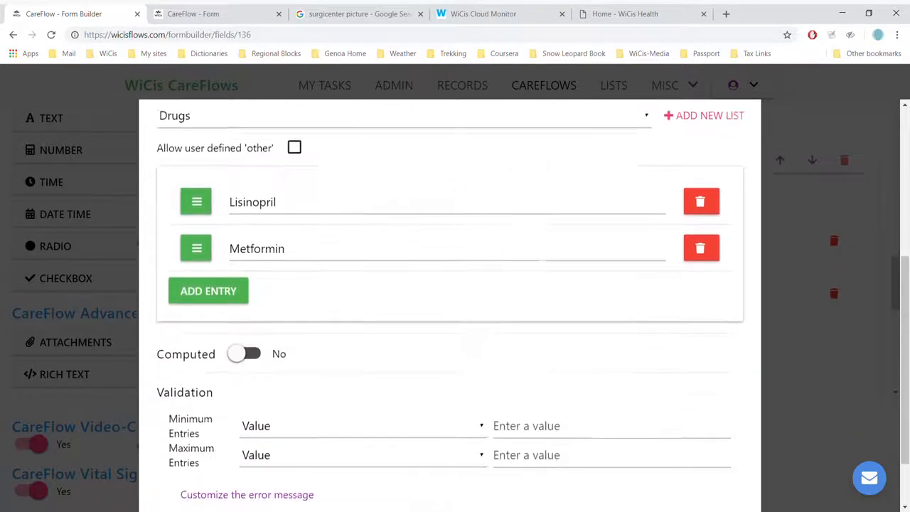
left_click(713, 462)
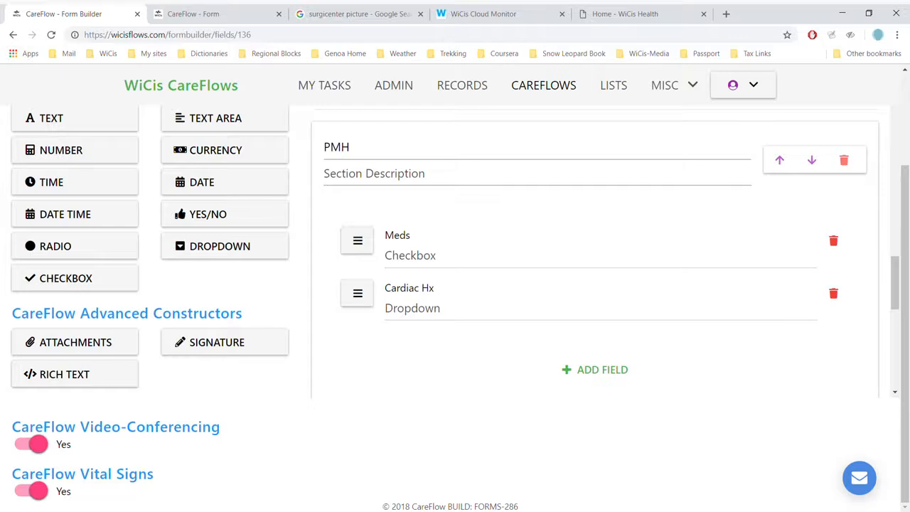
Step: Open the Cardiac Hx dropdown field and review its Cardiac History list entries
left_click(412, 298)
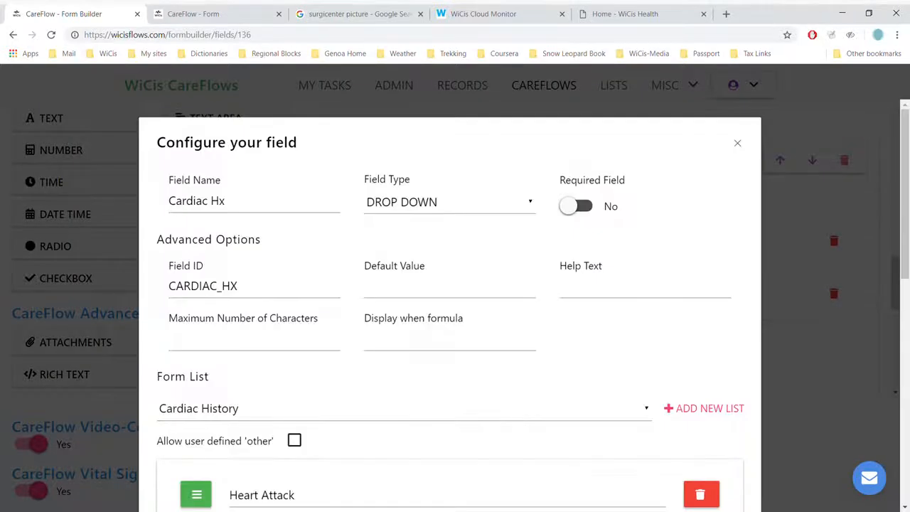
scroll(449, 306, "down", 5)
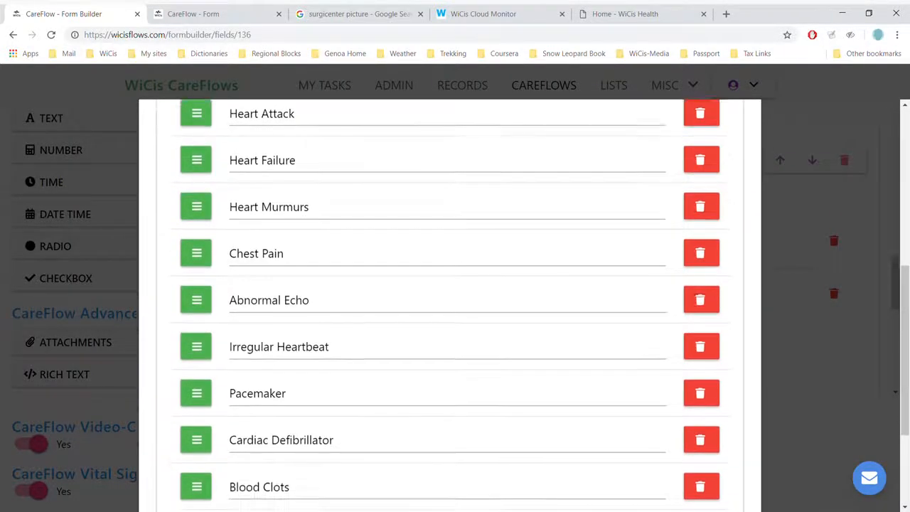
scroll(449, 305, "up", 5)
scroll(450, 306, "down", 6)
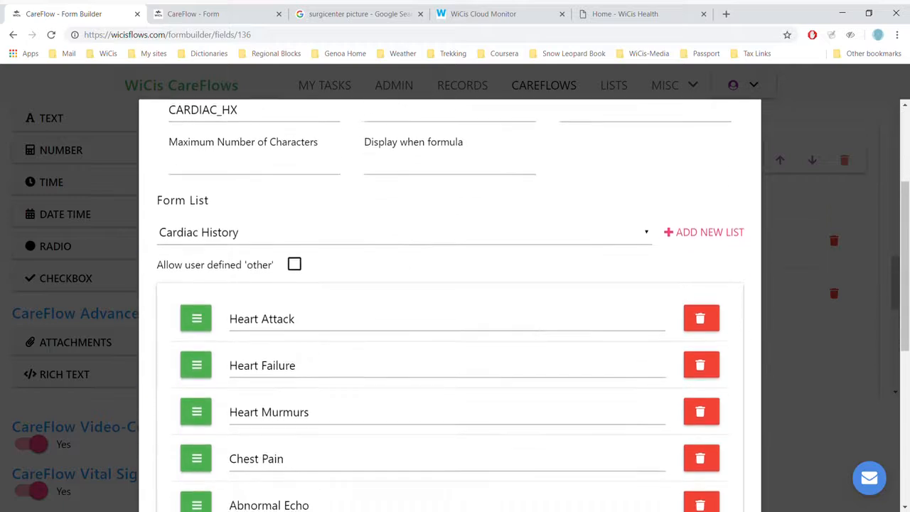
left_click(714, 462)
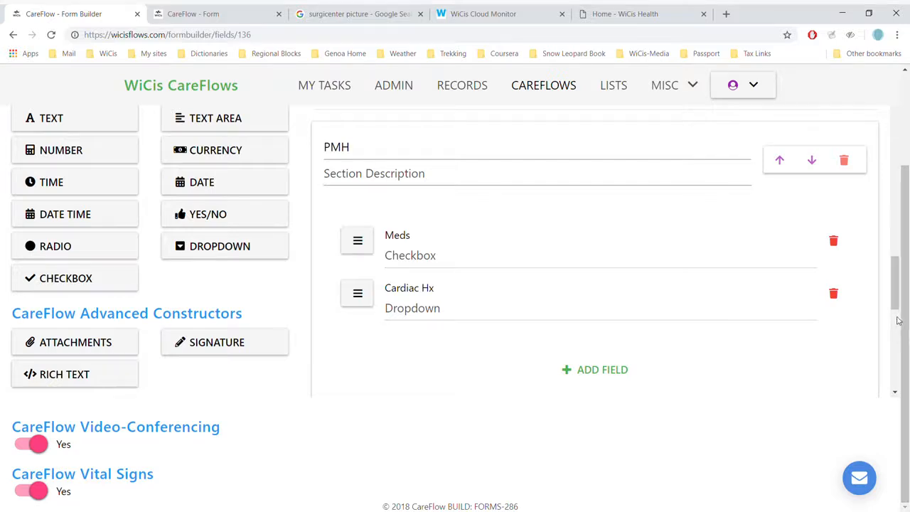
Step: Open the vitals table's settings and set the log to add a new row every 2 minutes
scroll(895, 332, "down", 4)
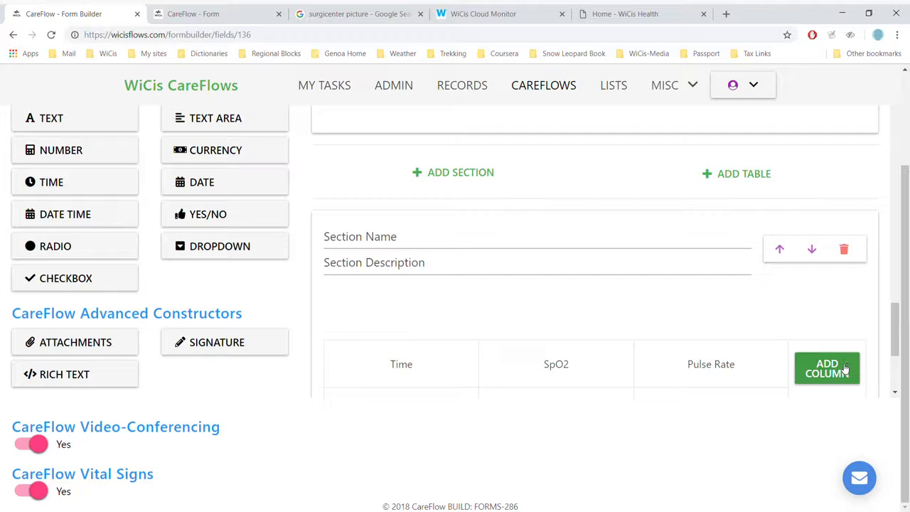
left_click(895, 393)
left_click(896, 393)
left_click(896, 393)
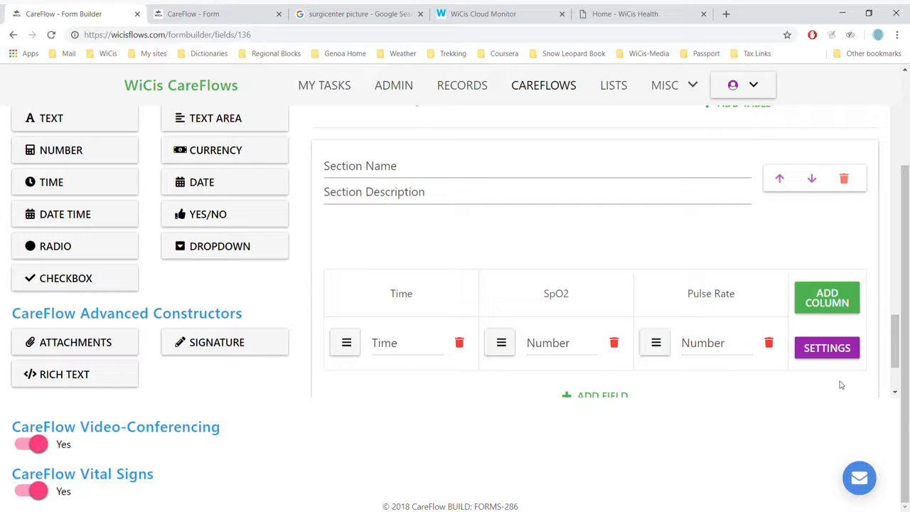
left_click(822, 350)
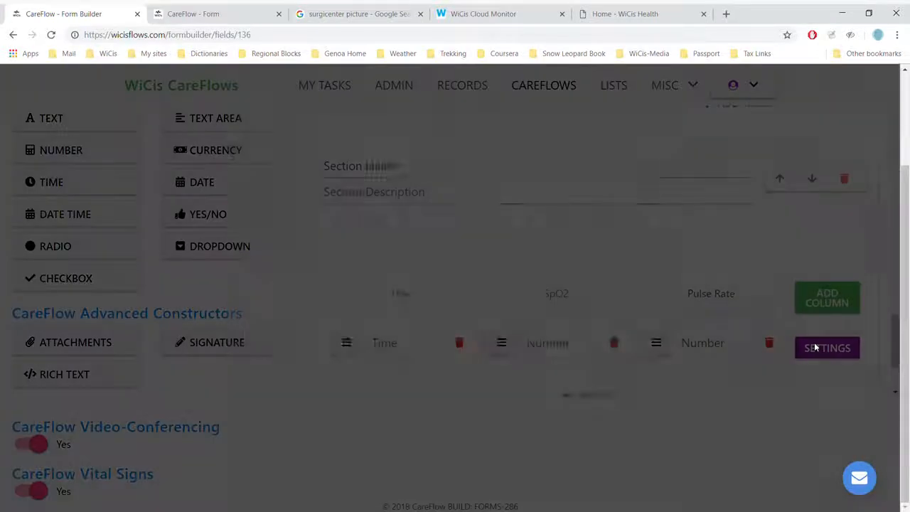
left_click(320, 242)
type("2")
Step: Set the log button text to READ NEW SET OF VITALS and save the table settings
left_click(402, 324)
key("BackSpace")
key("BackSpace")
key("BackSpace")
key("BackSpace")
key("BackSpace")
key("BackSpace")
key("BackSpace")
key("BackSpace")
key("BackSpace")
key("BackSpace")
key("BackSpace")
key("BackSpace")
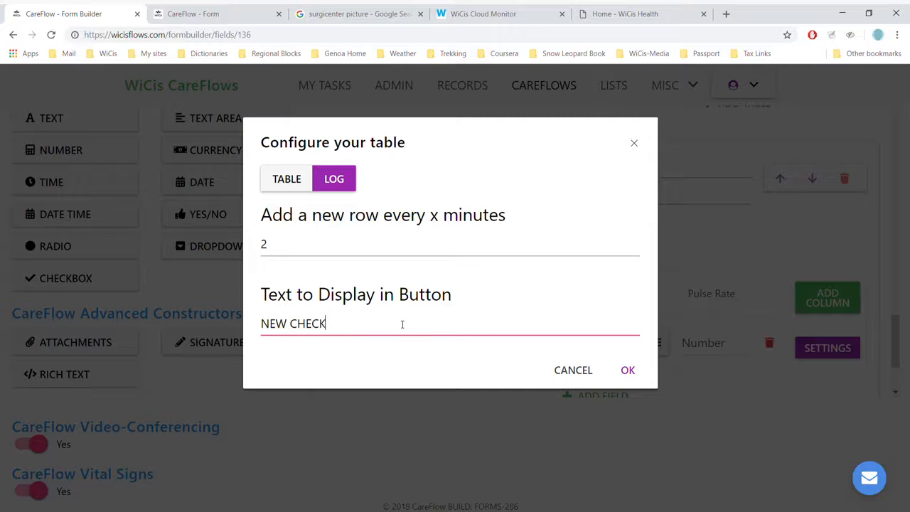
key("BackSpace")
key("BackSpace")
key("BackSpace")
key("BackSpace")
key("BackSpace")
key("BackSpace")
key("BackSpace")
key("BackSpace")
key("BackSpace")
type("Read")
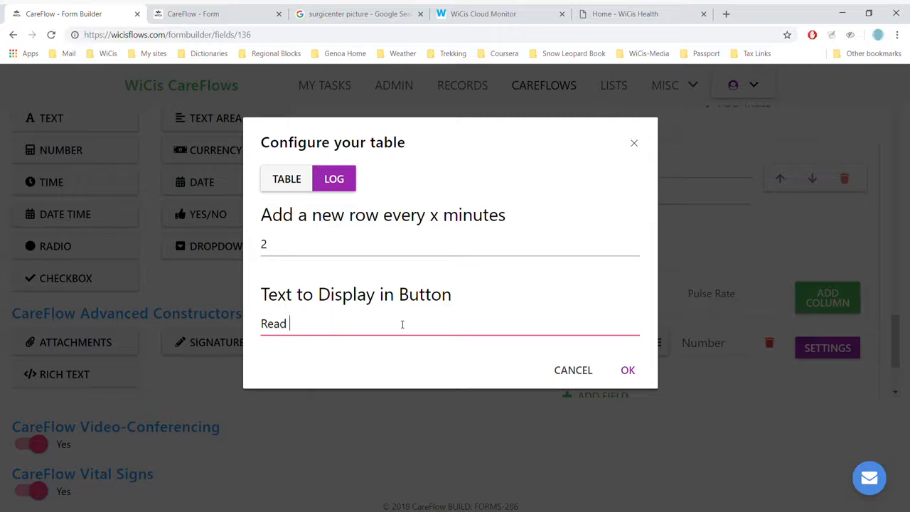
key("BackSpace")
key("BackSpace")
key("BackSpace")
key("BackSpace")
type("EAS")
key("BackSpace")
type("D NEW S")
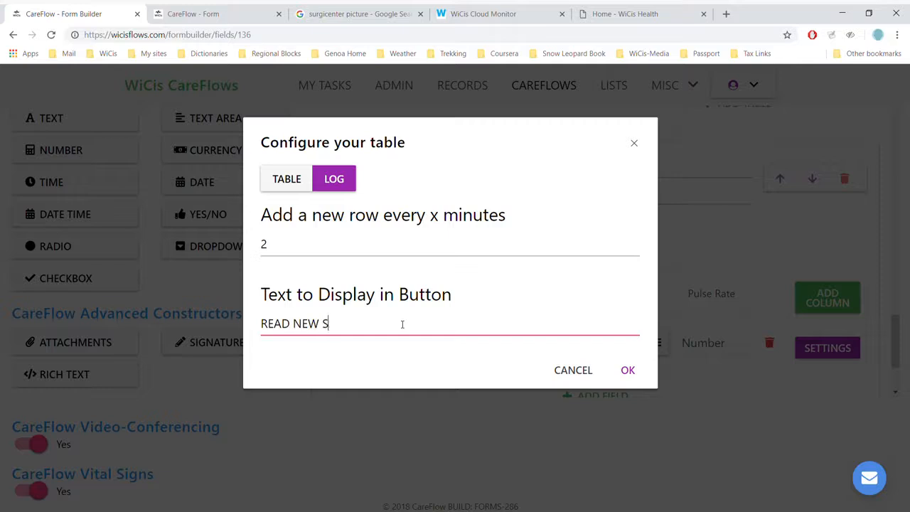
type("ET OF VITAS")
key("BackSpace")
type("LS")
key("Return")
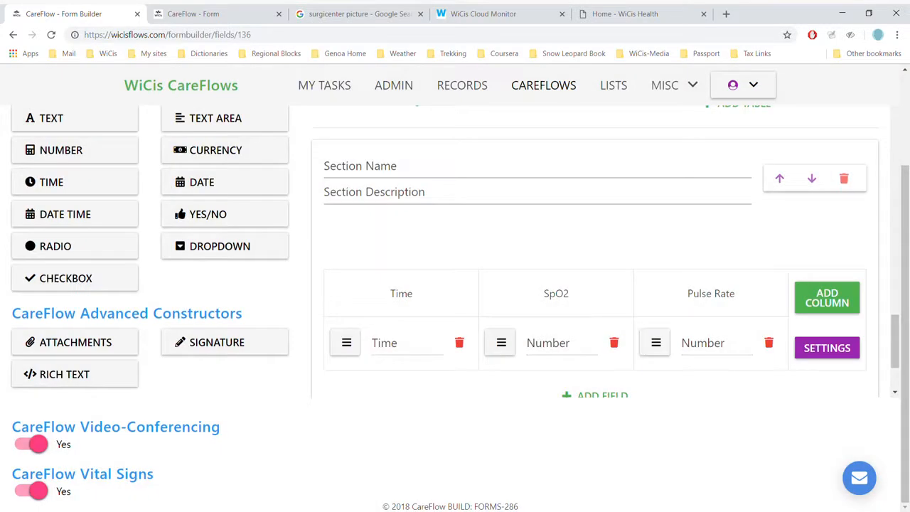
Step: Open the SpO2 column field of the vitals table and review its computed formula settings
left_click(552, 342)
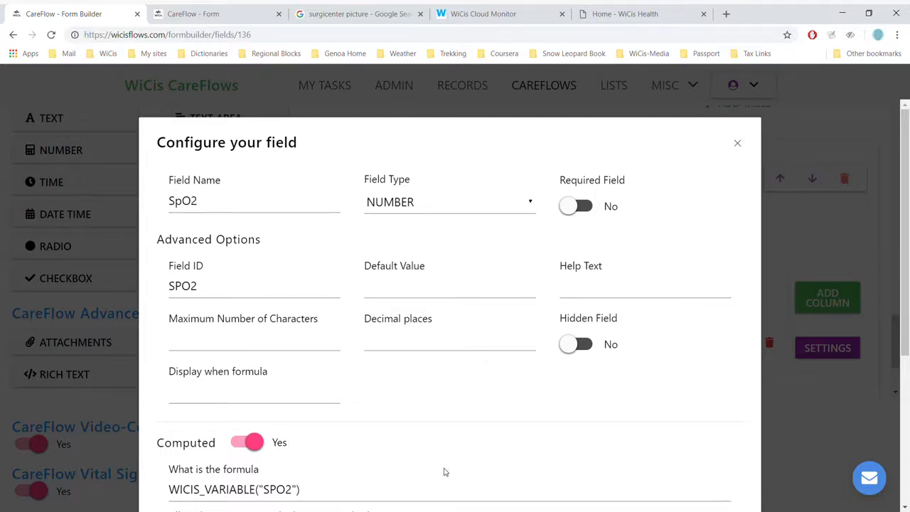
scroll(449, 314, "down", 4)
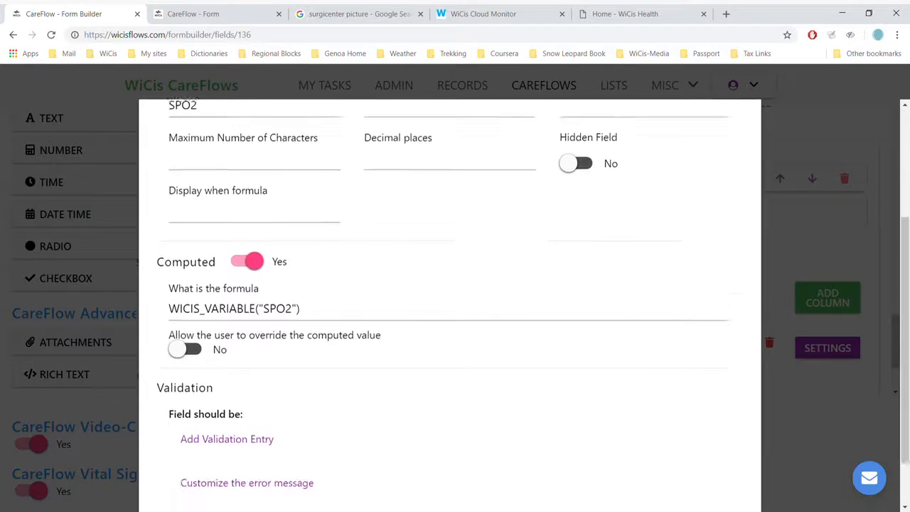
left_click(714, 461)
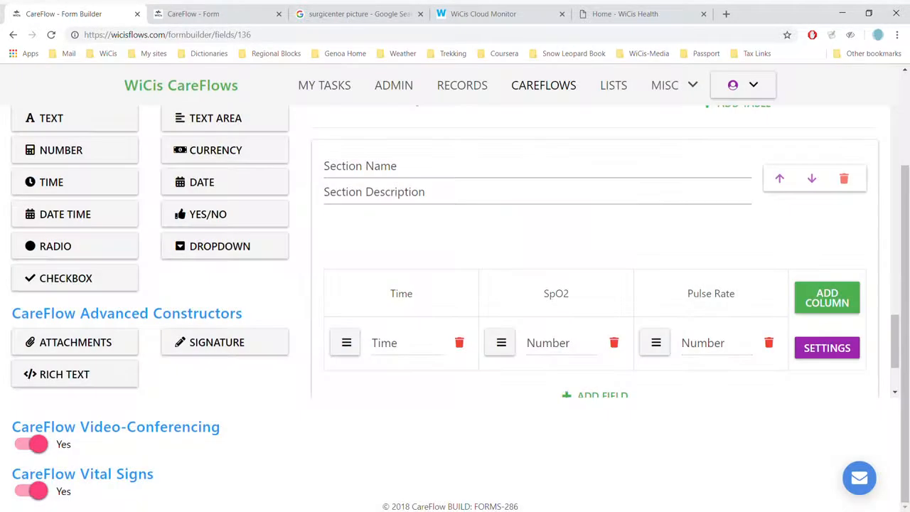
Step: Open the Time column field and review its NOW() computed formula settings
left_click(394, 345)
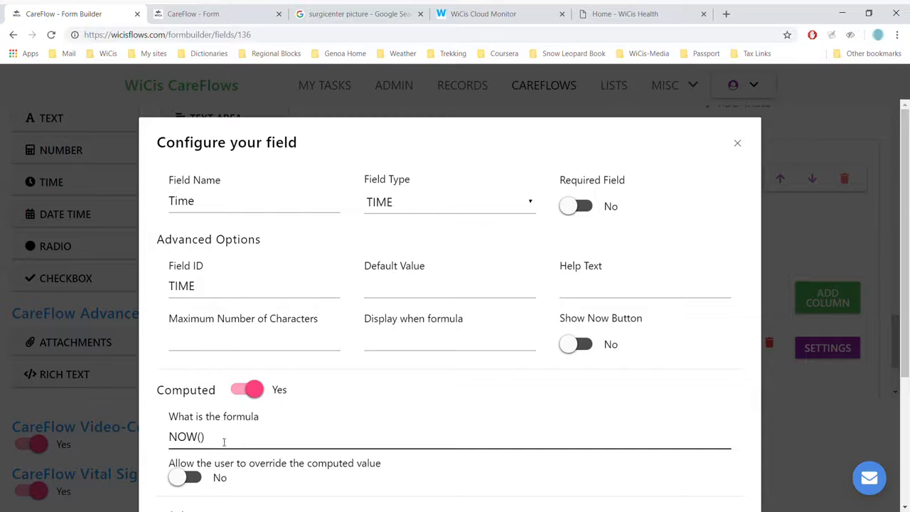
scroll(260, 433, "down", 3)
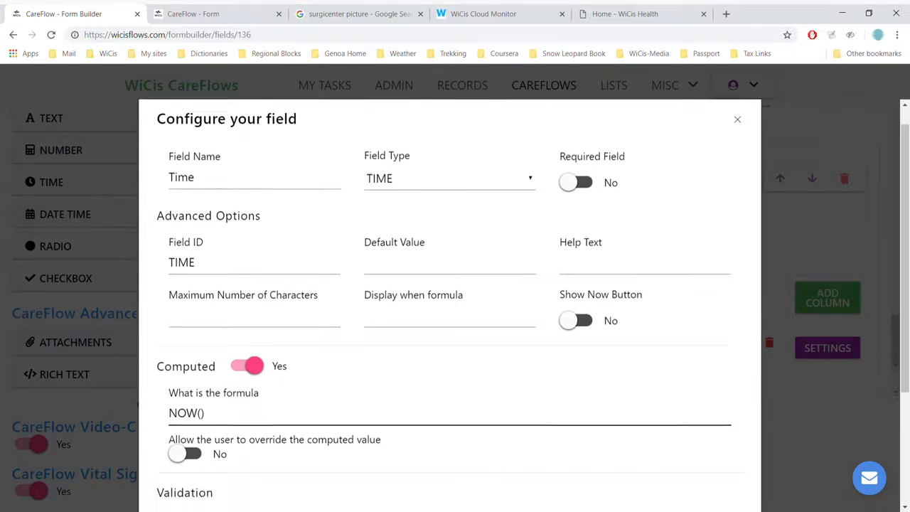
left_click(714, 461)
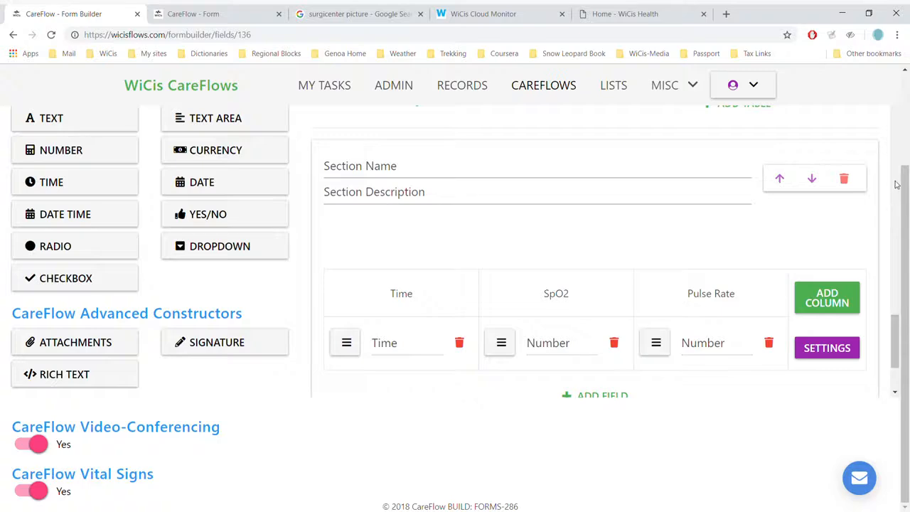
Step: Open a preview of the form and scroll through its Demographics section
scroll(898, 184, "up", 10)
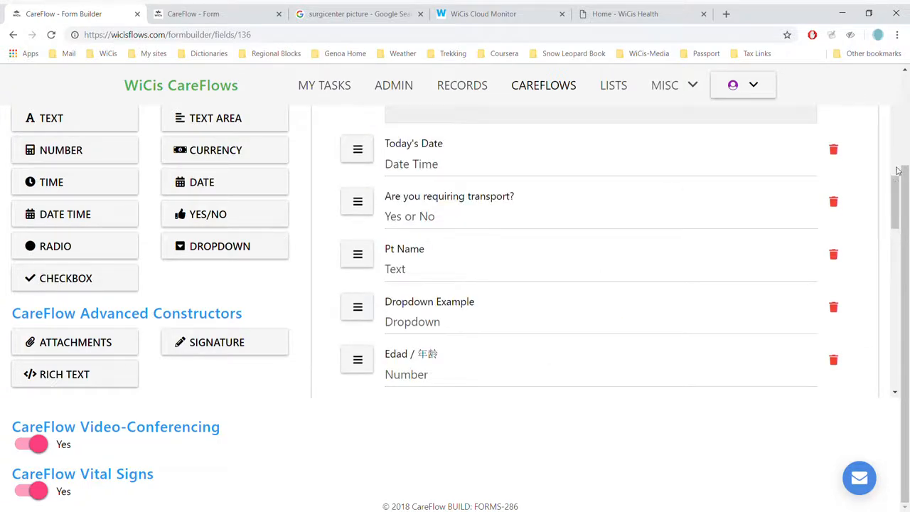
scroll(894, 136, "up", 6)
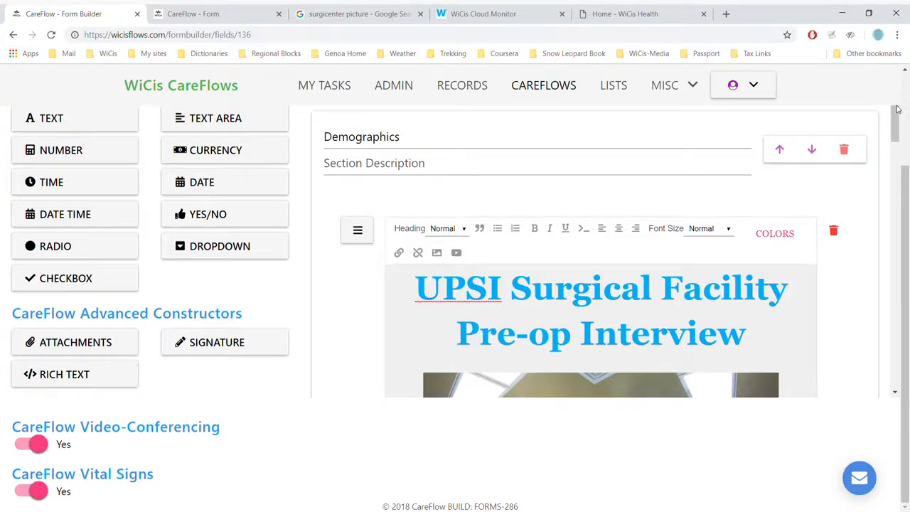
scroll(898, 109, "up", 2)
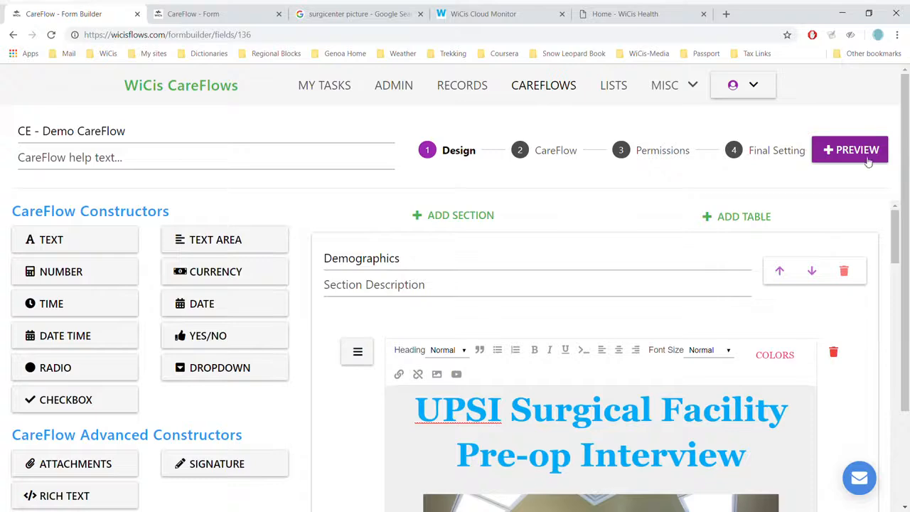
left_click(862, 157)
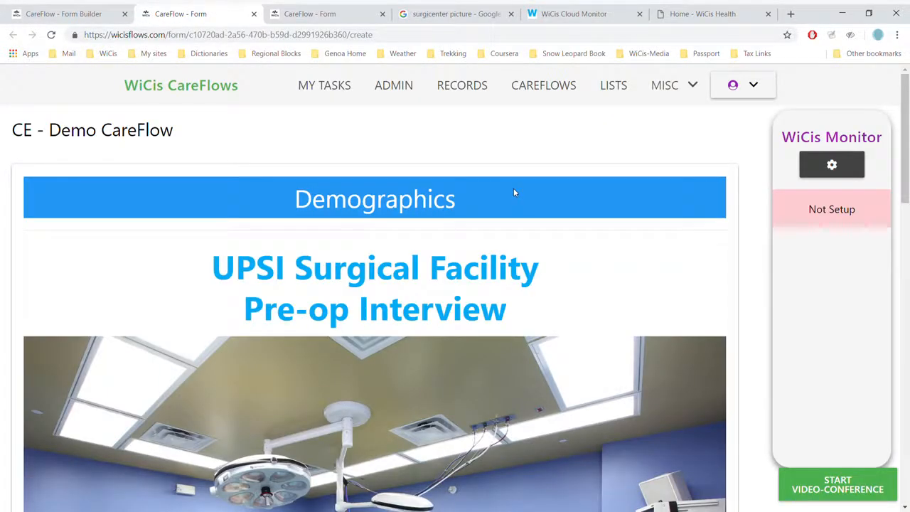
scroll(513, 188, "down", 3)
scroll(375, 309, "down", 5)
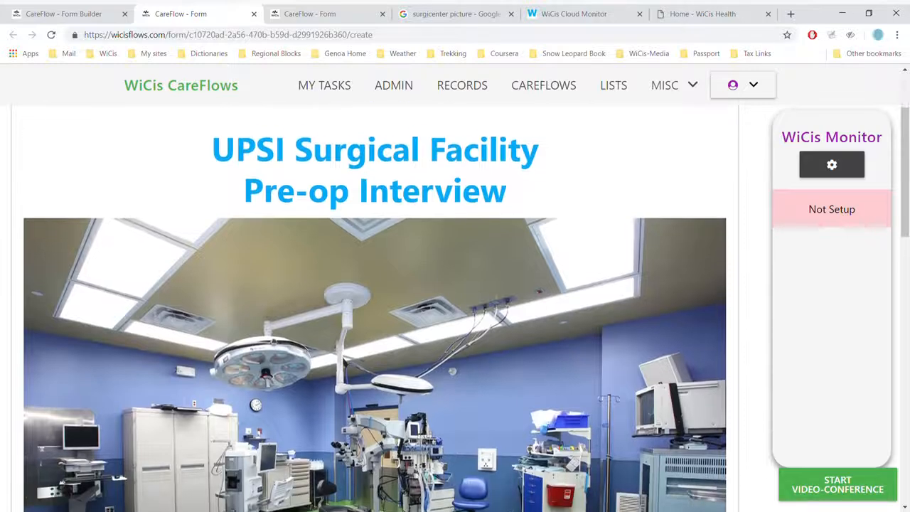
scroll(375, 309, "down", 4)
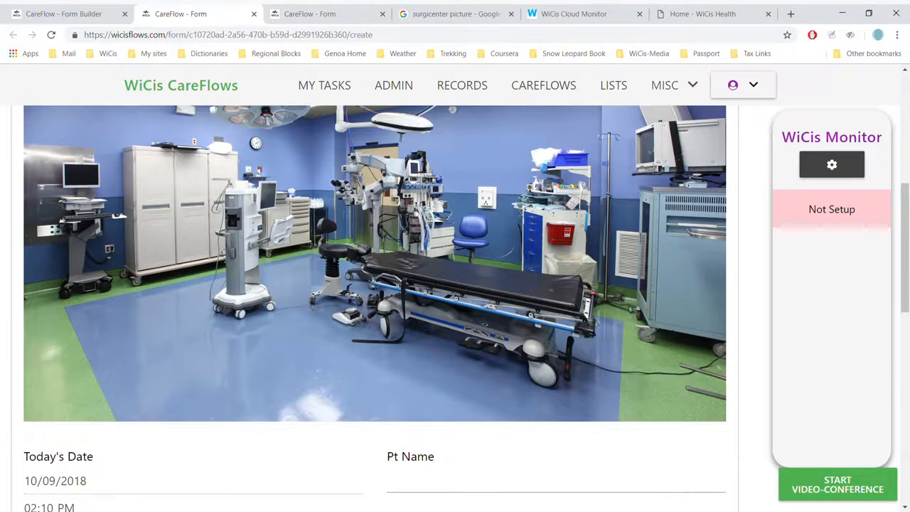
scroll(375, 309, "down", 6)
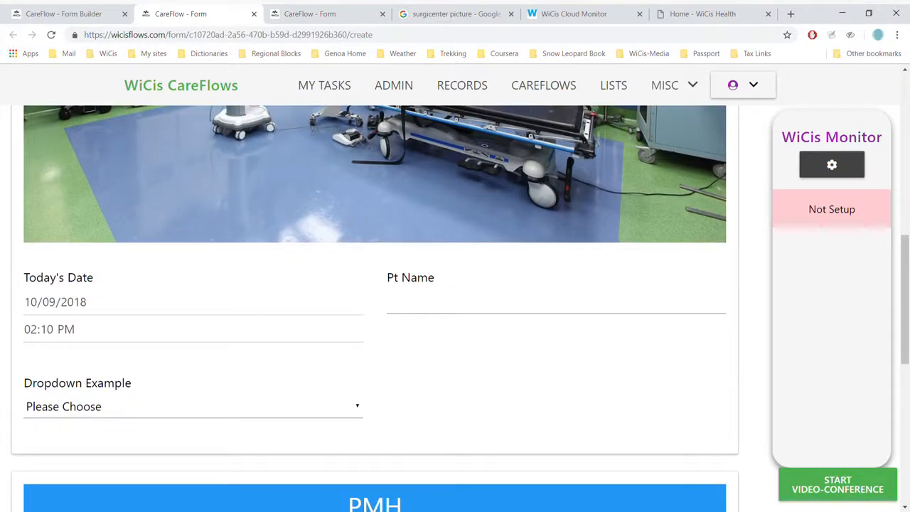
Step: Enter Any Name in the Pt Name field of the preview form
left_click(478, 311)
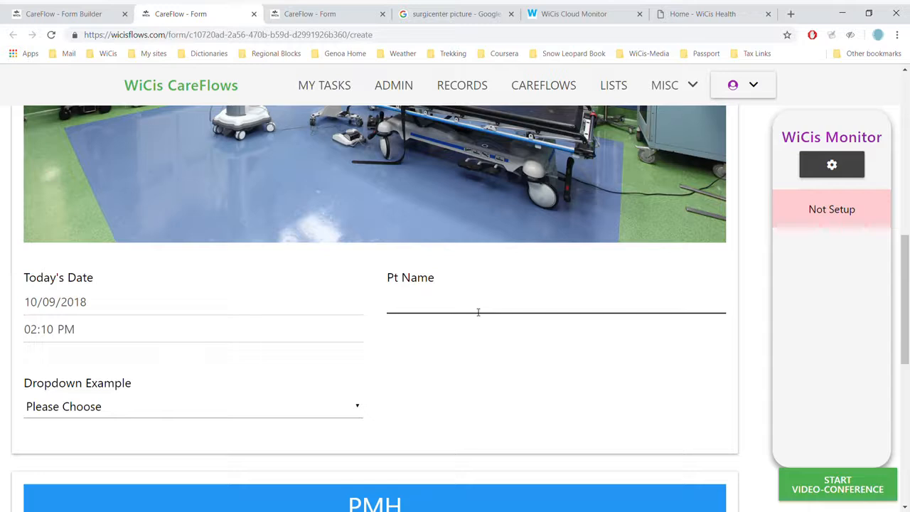
type("a")
key("BackSpace")
type("Any Name")
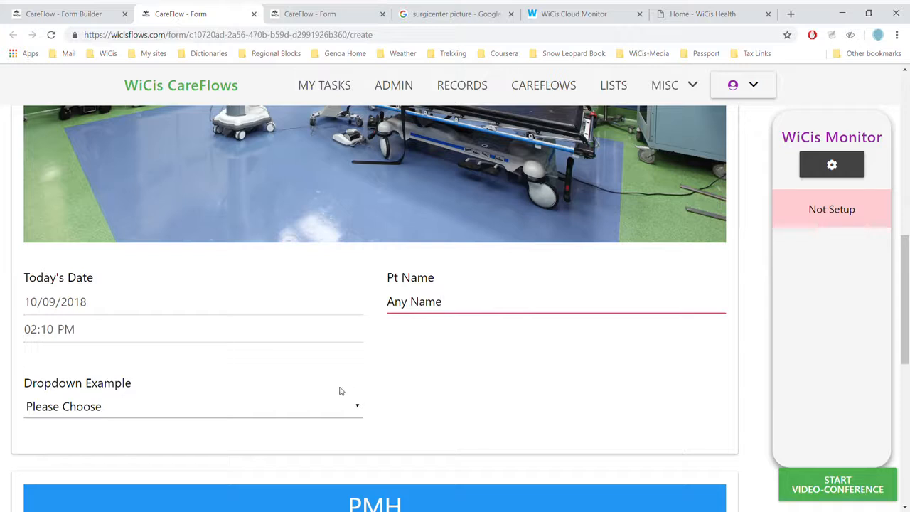
Step: Set Dropdown Example to Other and enter Dinosaur as the other value
left_click(357, 409)
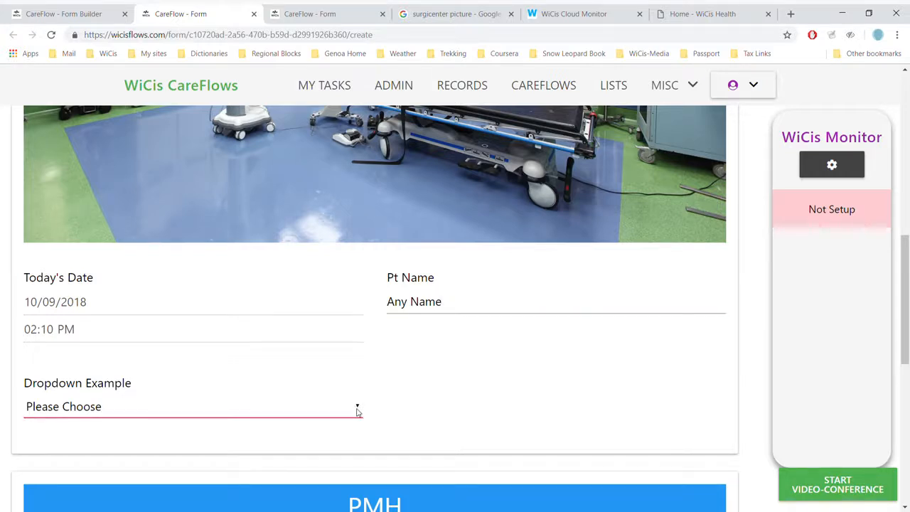
left_click(319, 389)
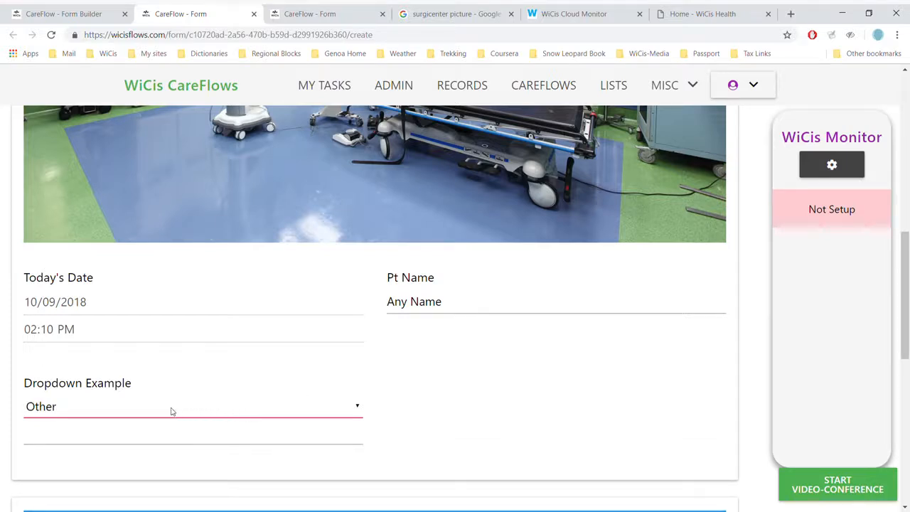
left_click(141, 437)
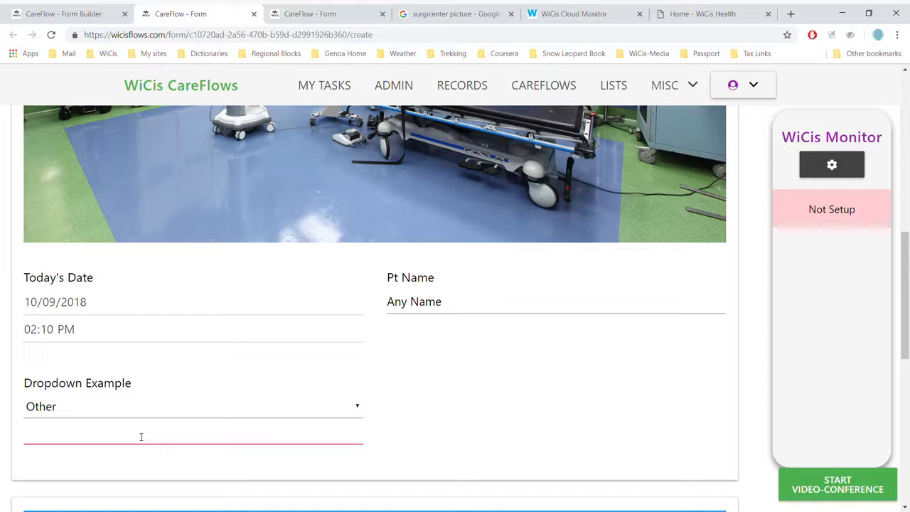
type("Dinosaur")
Step: Check Lisinopril and Metformin under Meds and set Cardiac Hx to Irregular Heartbeat
scroll(375, 306, "down", 4)
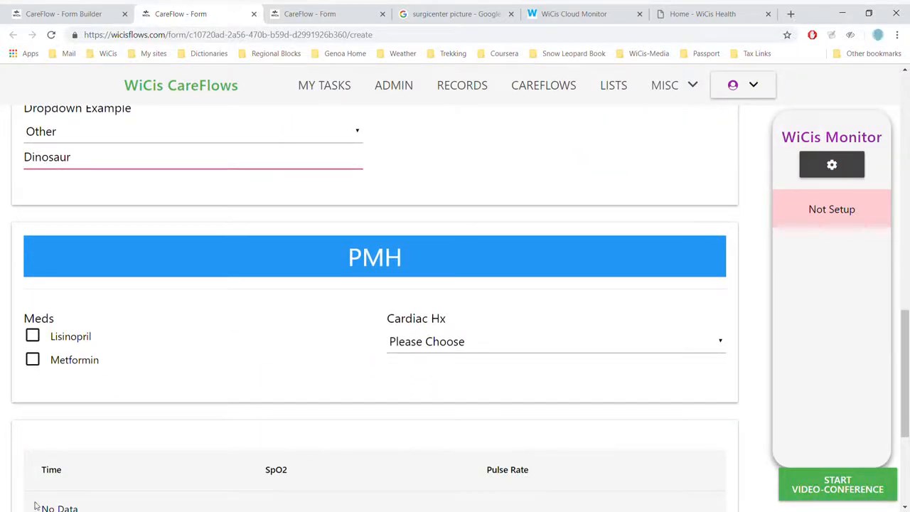
left_click(40, 340)
left_click(35, 360)
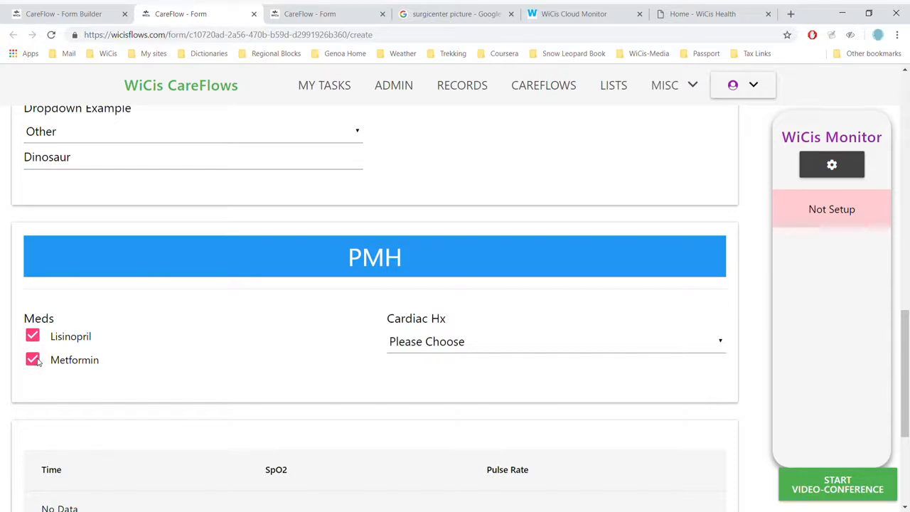
left_click(431, 337)
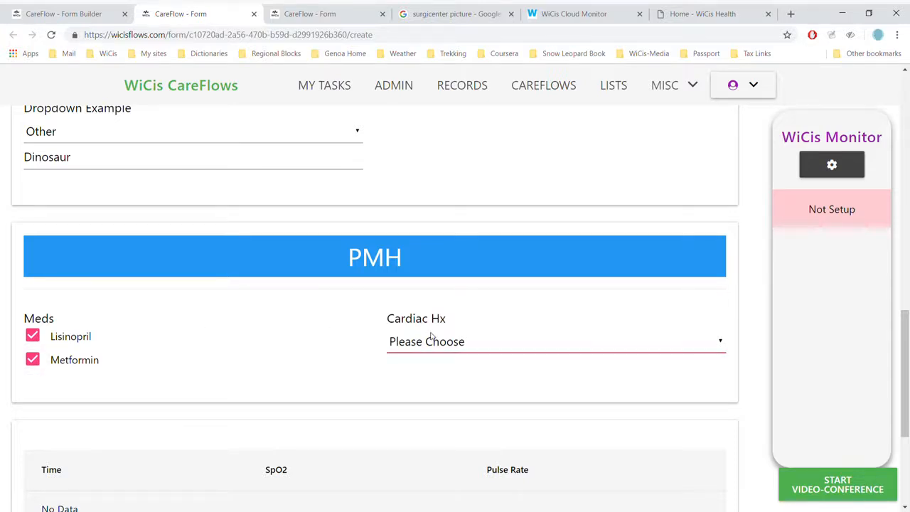
left_click(428, 237)
Step: Open the WiCis Monitor connection settings and enter the WiCis username, password and device token
scroll(318, 355, "down", 3)
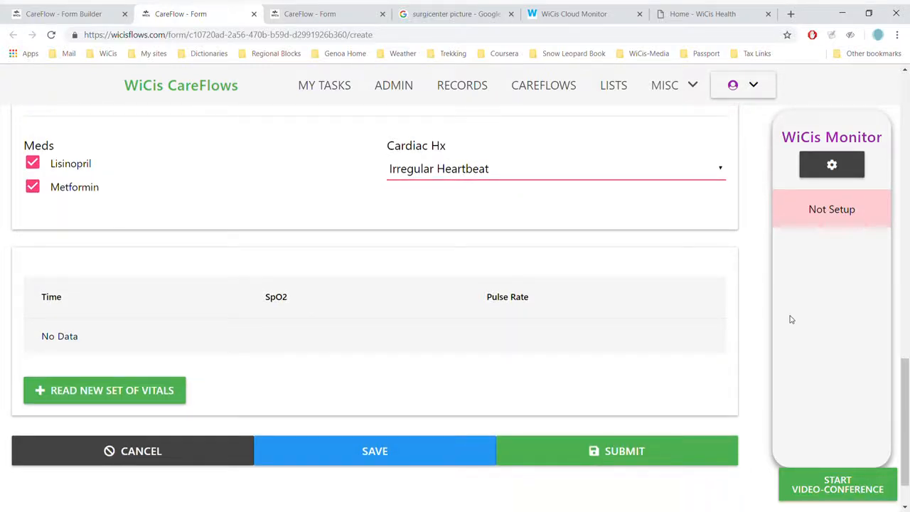
left_click(833, 165)
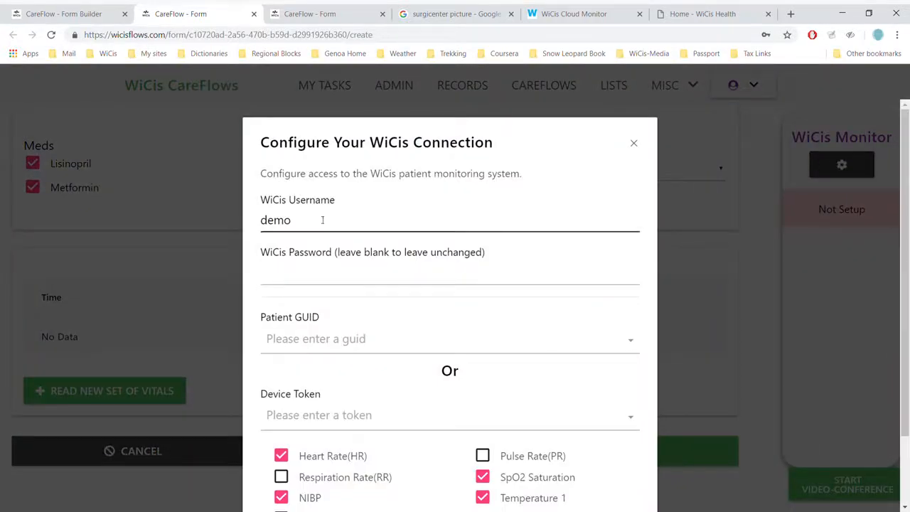
left_click(298, 219)
key("BackSpace")
key("BackSpace")
key("BackSpace")
type("leo")
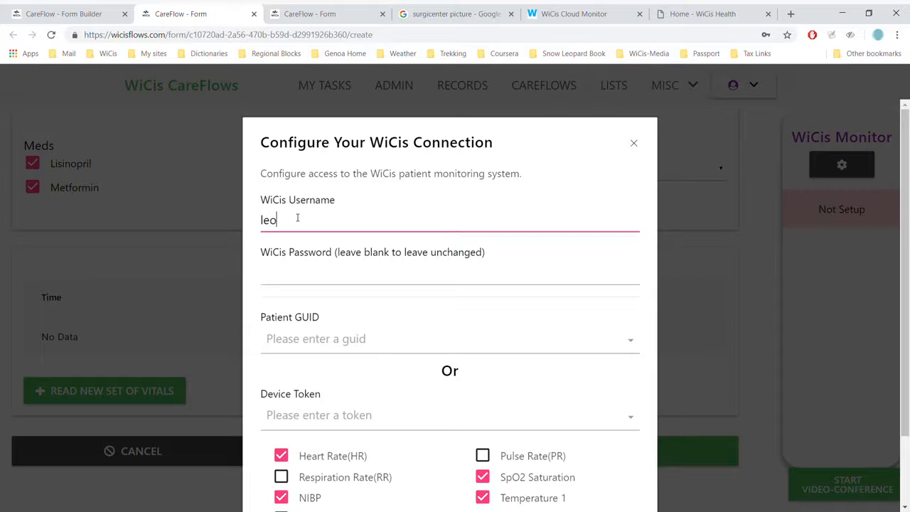
key("Tab")
type("demo1234")
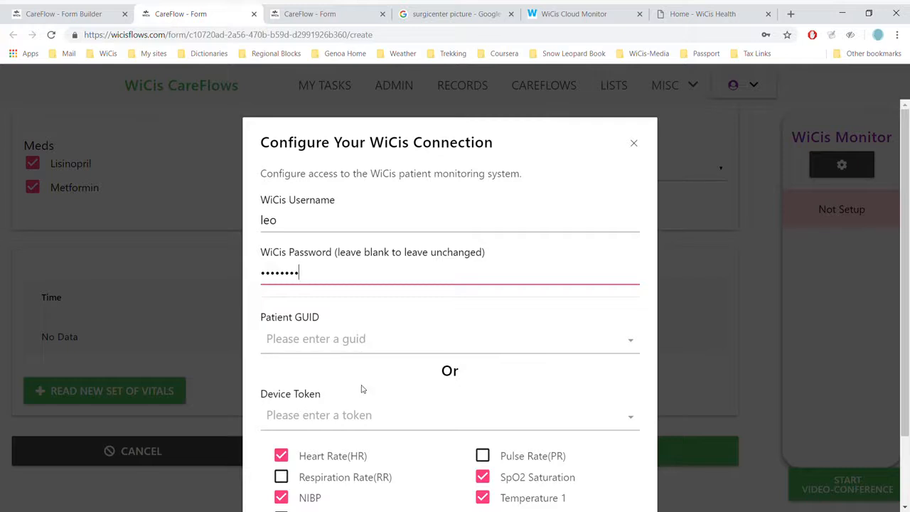
left_click(358, 418)
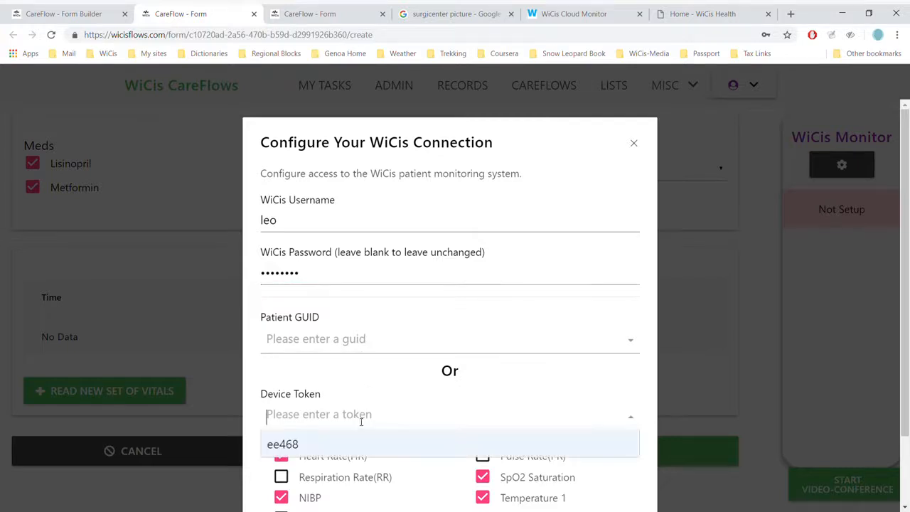
left_click(301, 449)
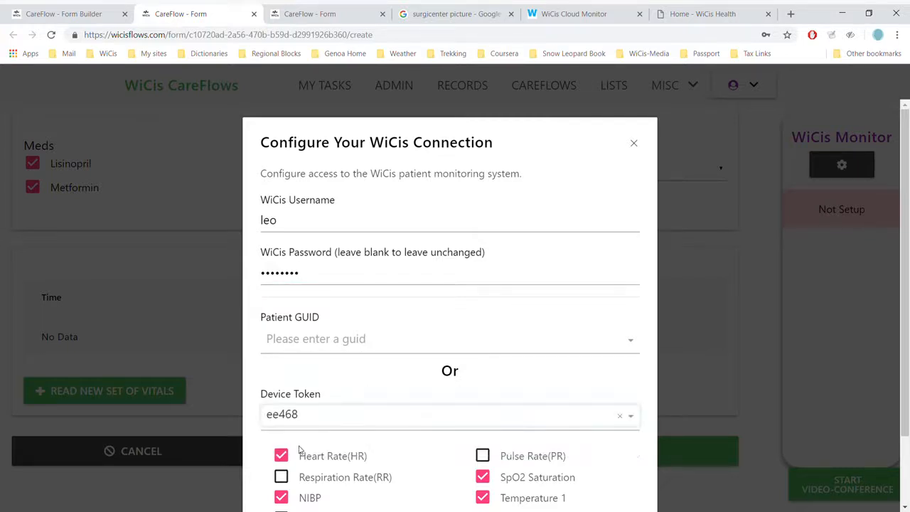
Step: Enable Pulse Rate, disable Heart Rate, and confirm the WiCis connection settings
left_click(483, 457)
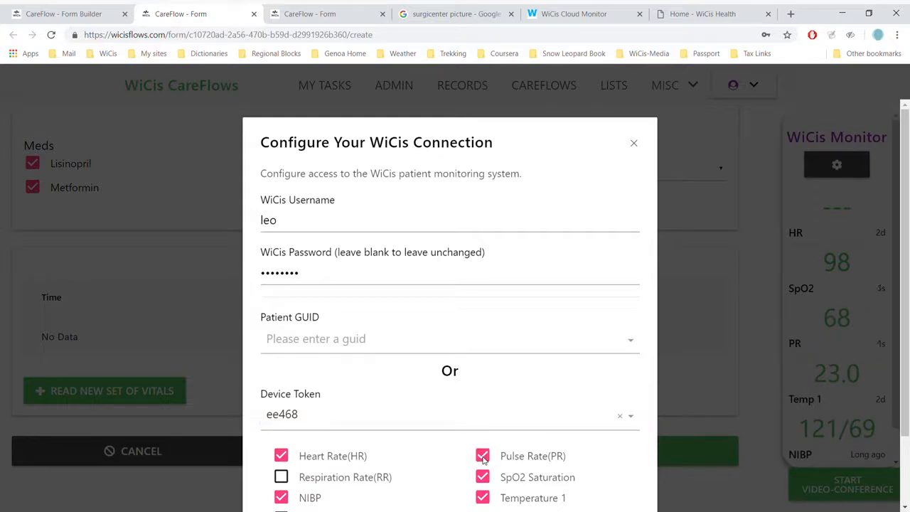
left_click(281, 456)
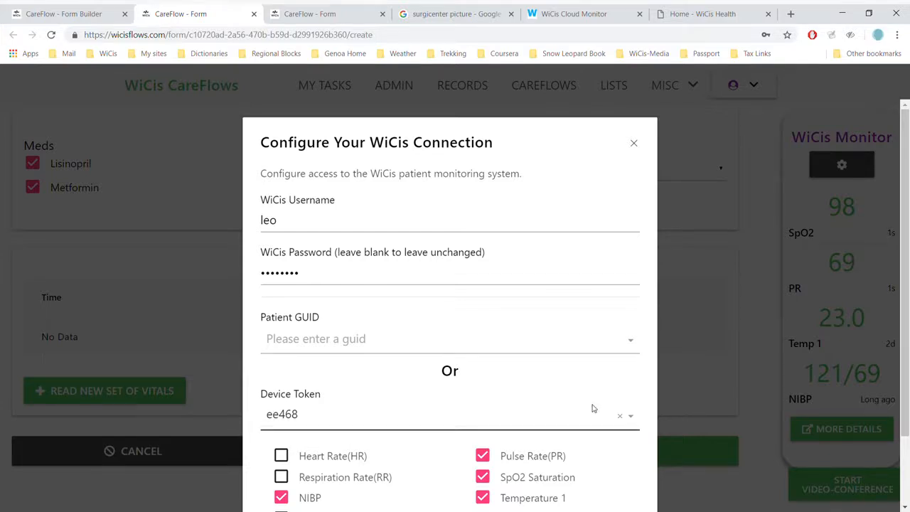
scroll(594, 411, "down", 2)
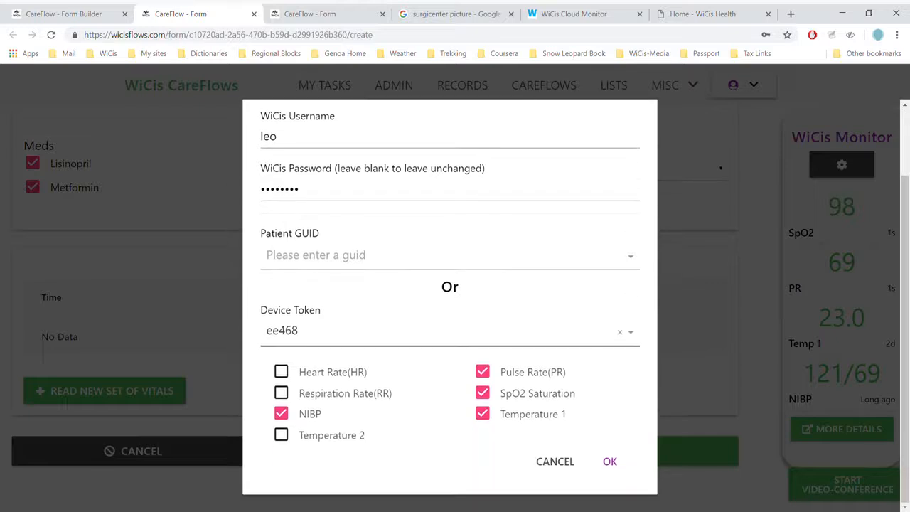
left_click(610, 462)
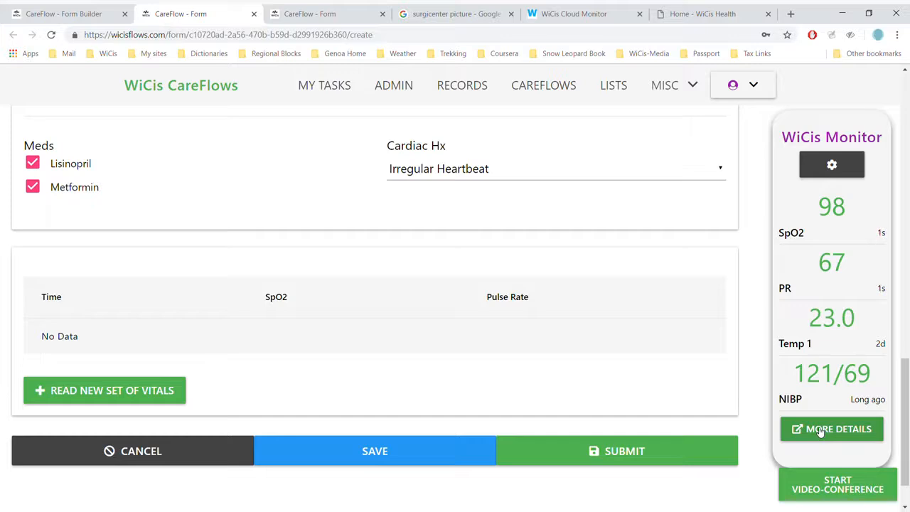
Step: Check the live readings in the WiCis Cloud Monitor tab and return to the form
left_click(558, 12)
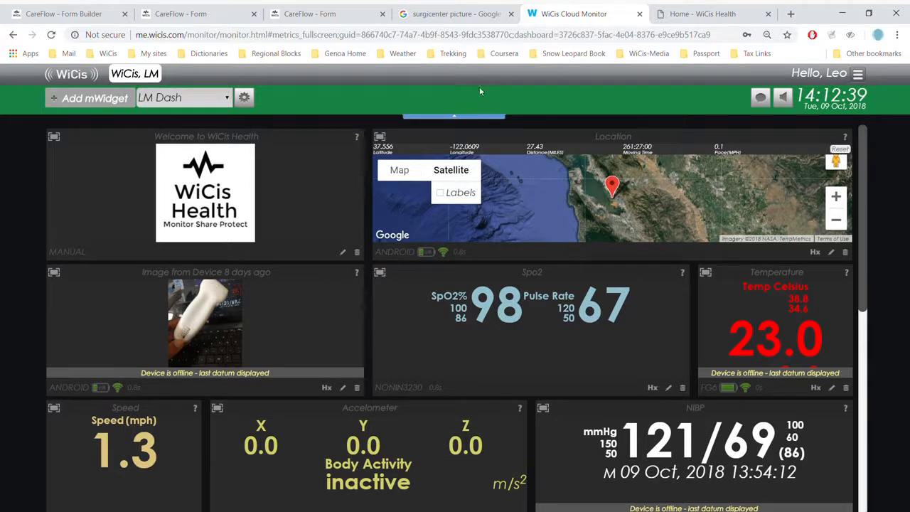
left_click(324, 14)
left_click(229, 10)
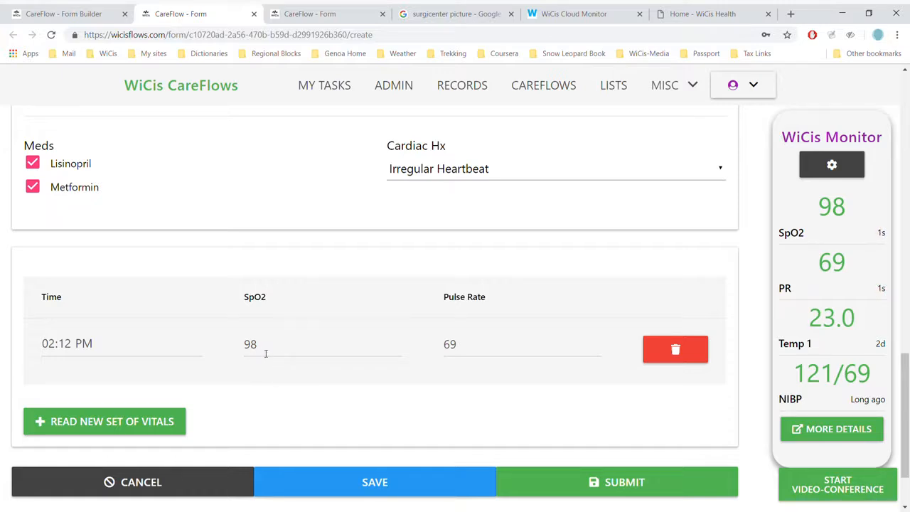
Step: Read a new set of vitals into the log table and start a video conference
left_click(174, 425)
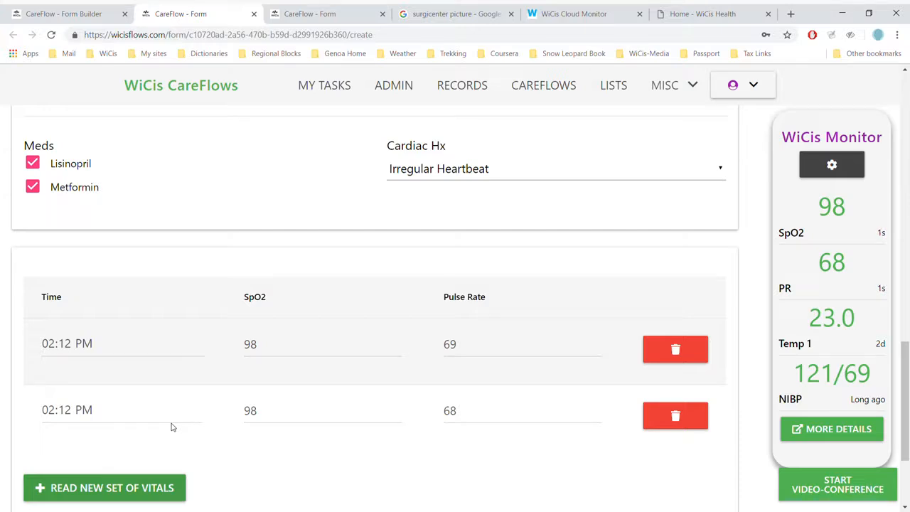
left_click(827, 482)
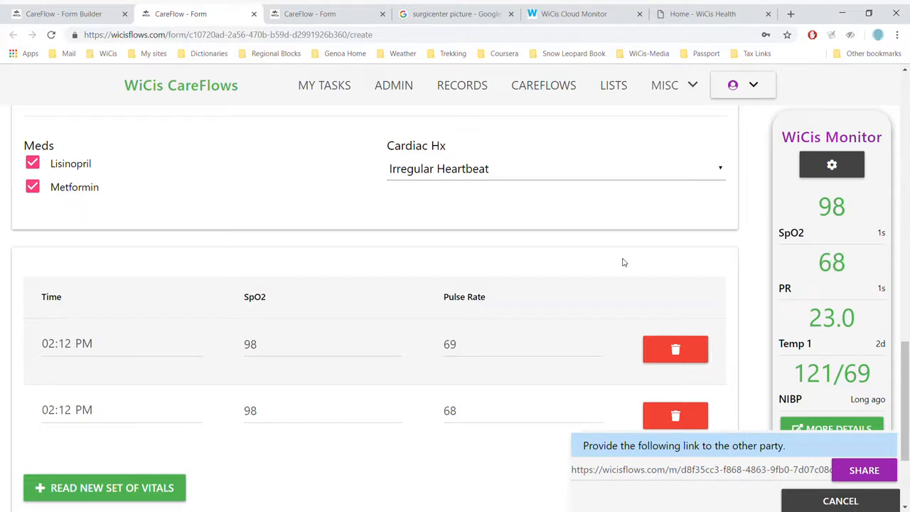
Step: Dismiss the video-conference link prompt and review the filled form from the operating-room picture down to the vitals log
left_click(842, 502)
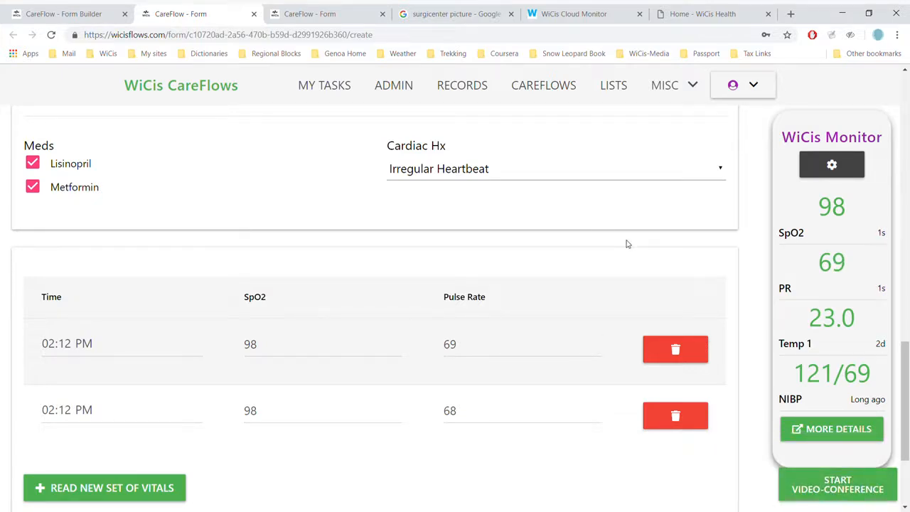
scroll(627, 244, "up", 7)
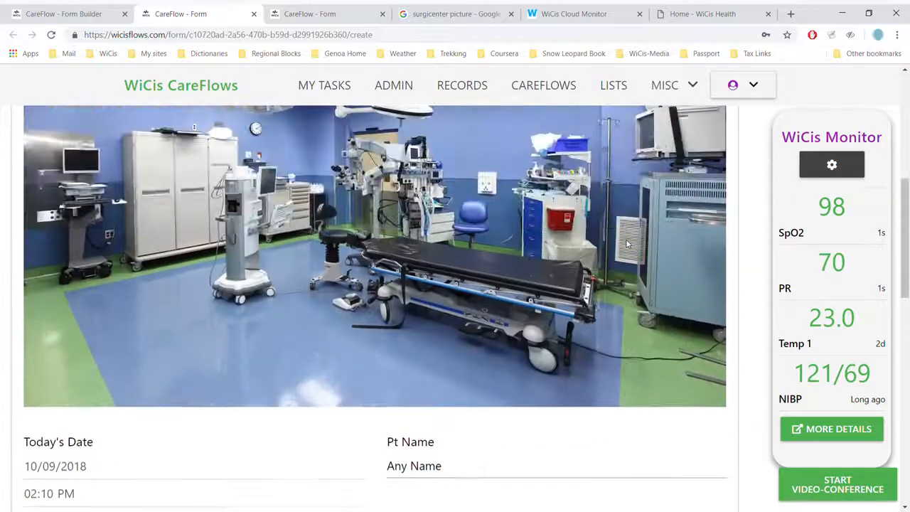
scroll(627, 244, "up", 2)
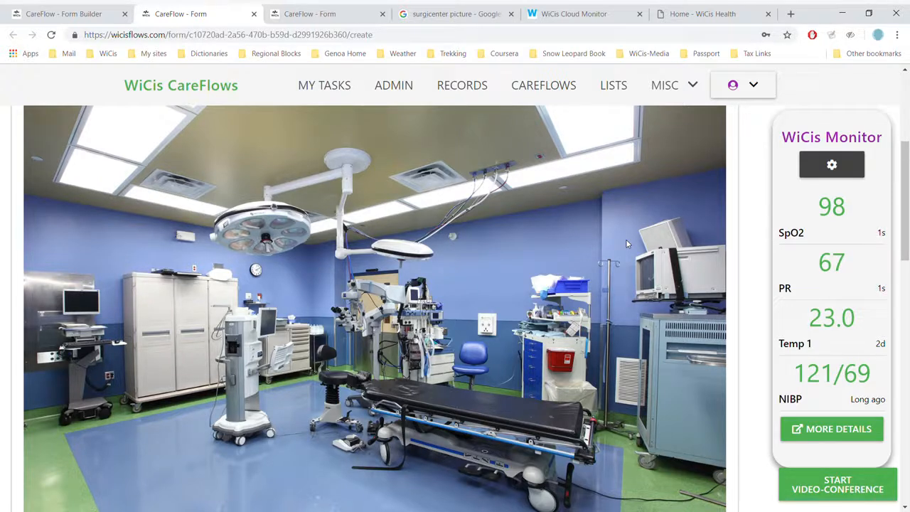
scroll(627, 244, "down", 10)
scroll(627, 244, "up", 1)
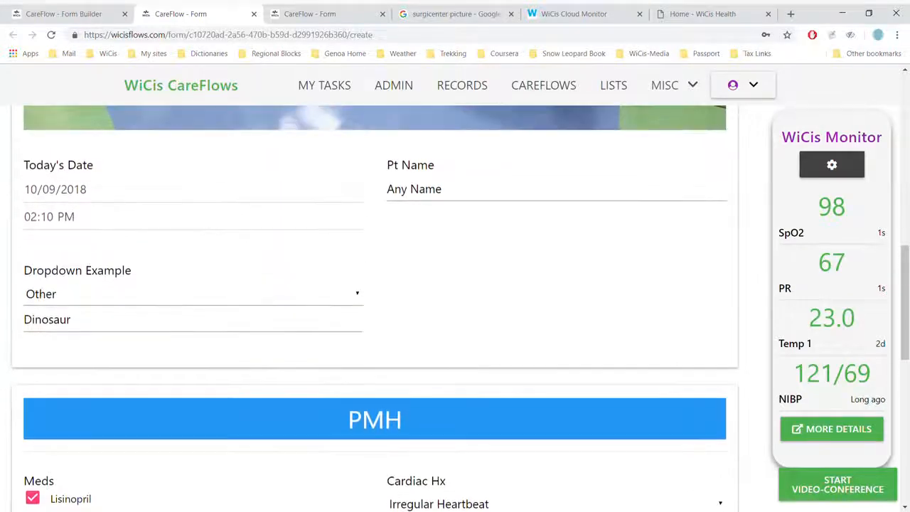
scroll(456, 285, "up", 1)
scroll(455, 284, "down", 1)
scroll(456, 284, "down", 4)
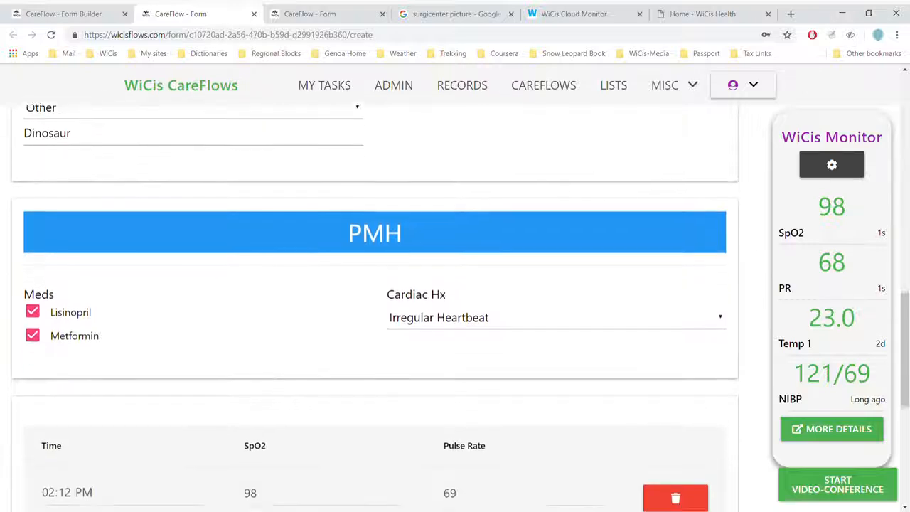
scroll(455, 285, "down", 2)
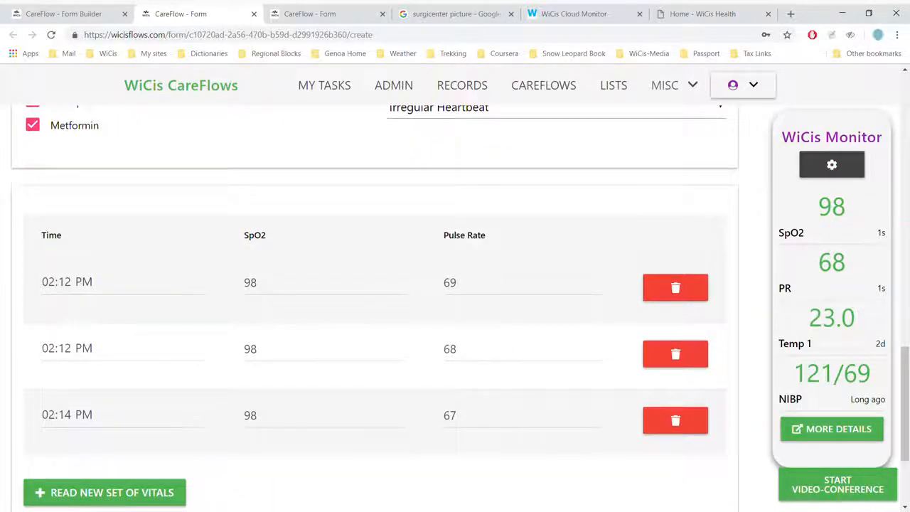